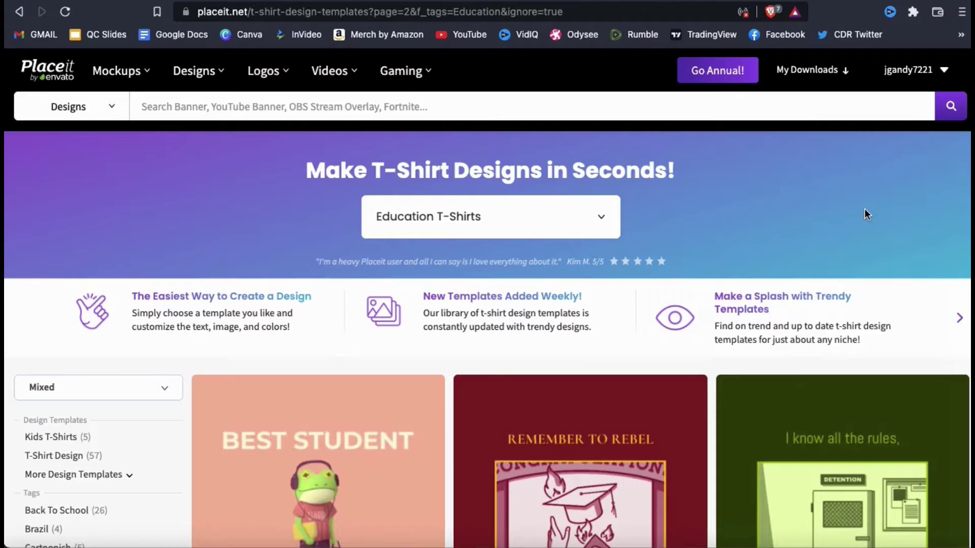
Step: Open the Law School Harbor template from the education T-shirt designs and replace its LAW SCHOOL text with BACK TO
scroll(711, 376, "down", 15)
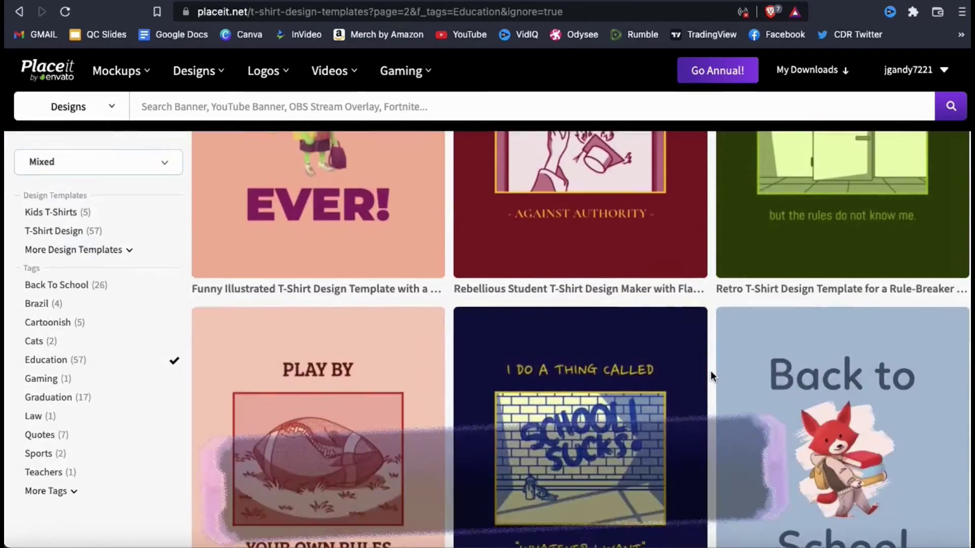
scroll(711, 376, "down", 10)
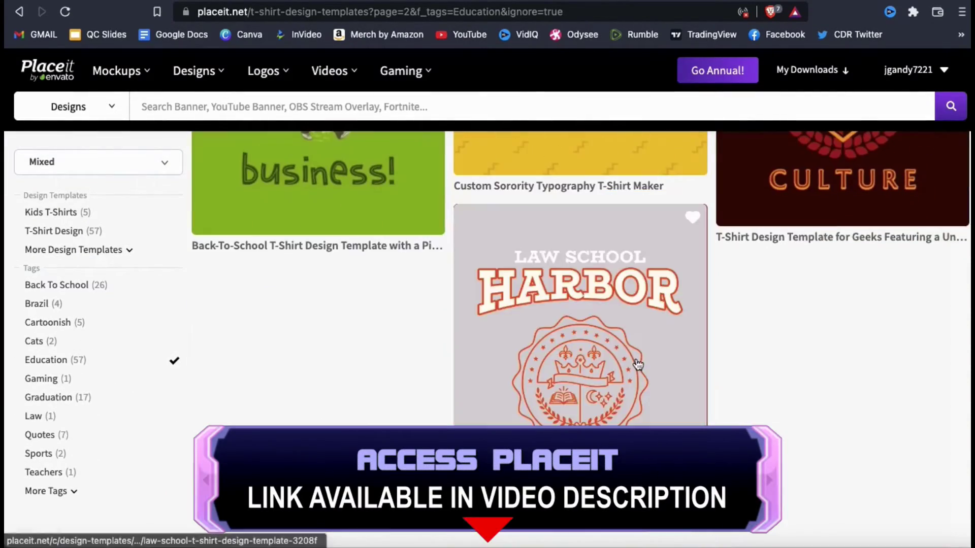
left_click(638, 365)
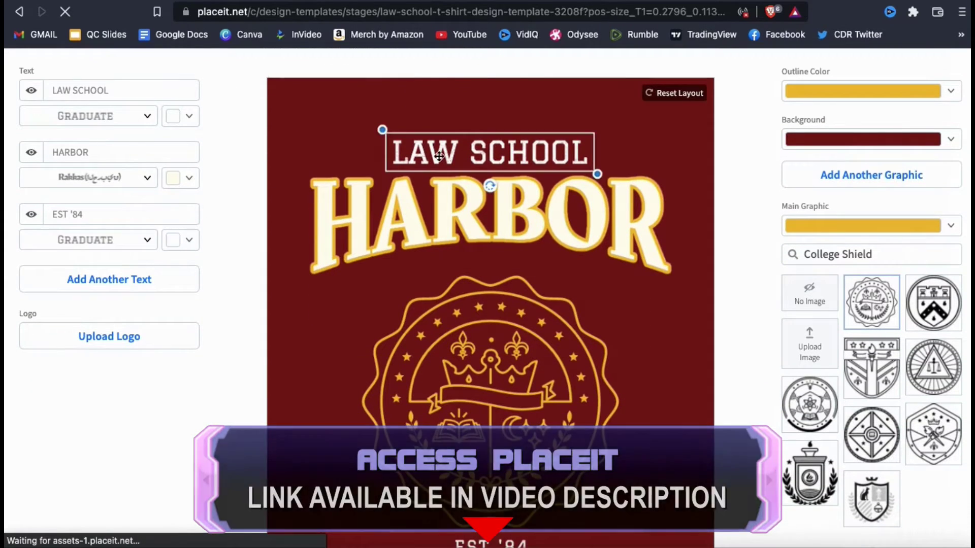
triple_click(136, 89)
type("BACK TO")
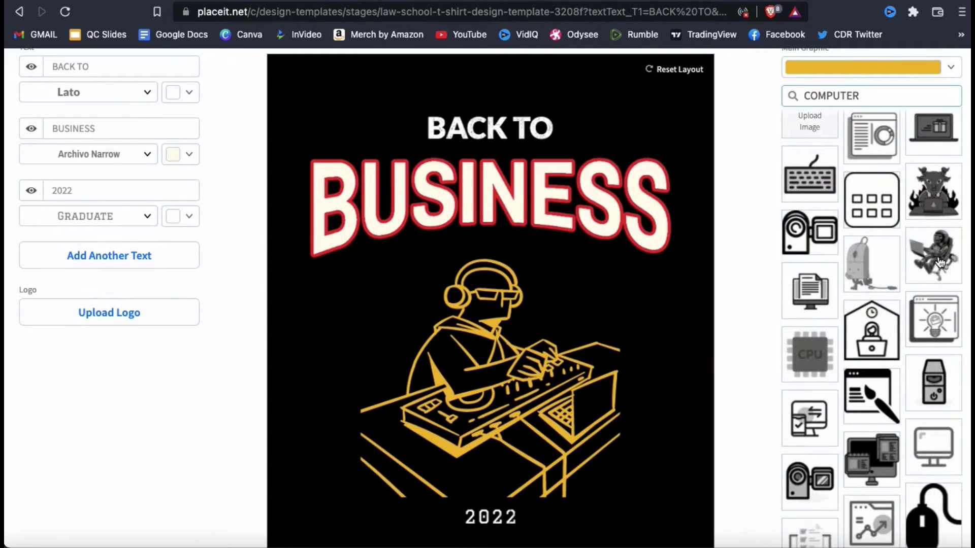
Step: Replace the main graphic with the walking computer carrying a briefcase and set its accent color to near-black
left_click(939, 262)
scroll(933, 257, "down", 3)
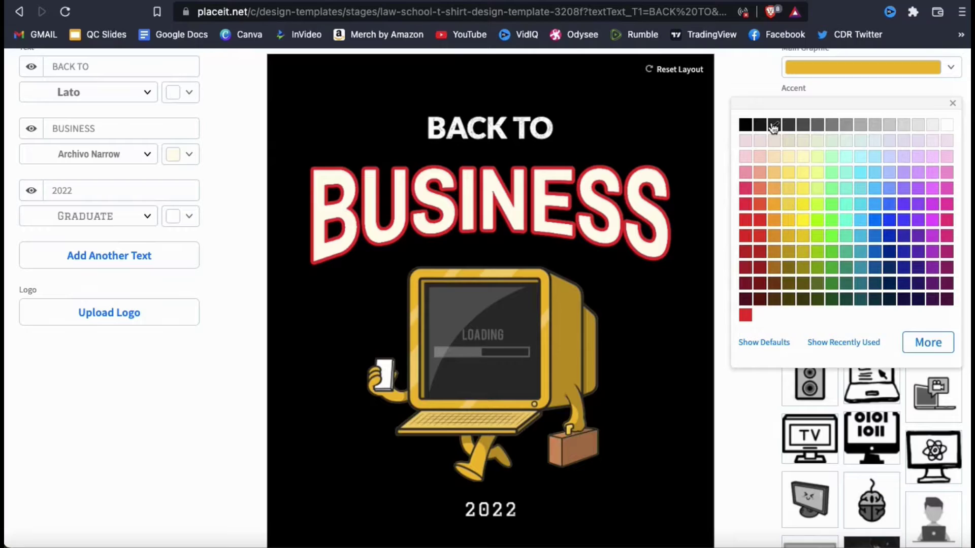
left_click(773, 127)
Step: Download the BACK TO BUSINESS design and save it in the Downloads folder under the suggested file name
scroll(801, 69, "up", 3)
left_click(802, 69)
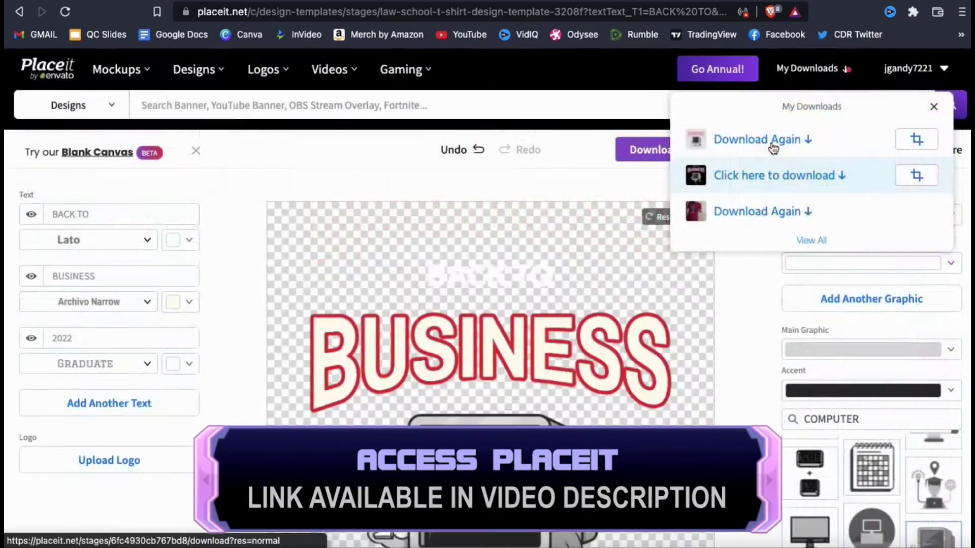
left_click(773, 147)
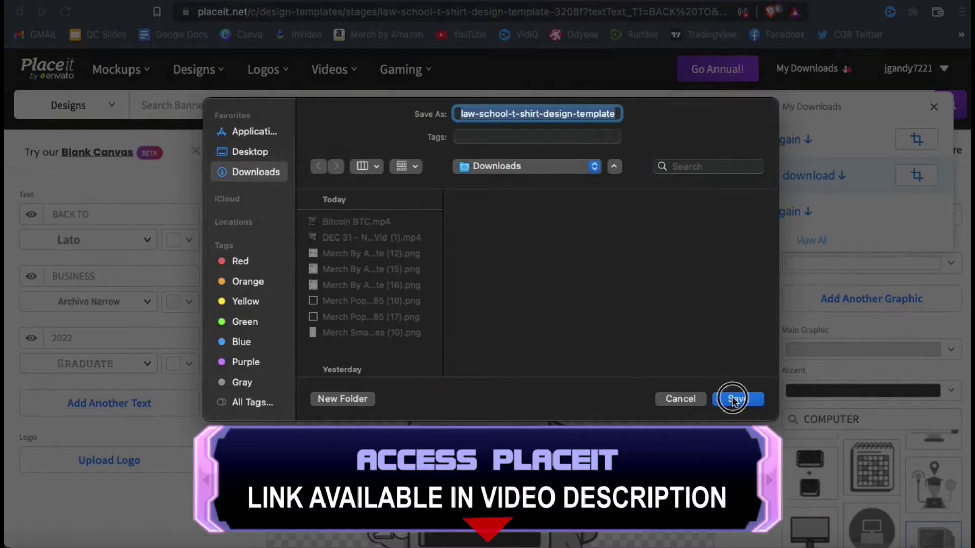
left_click(735, 398)
left_click(162, 523)
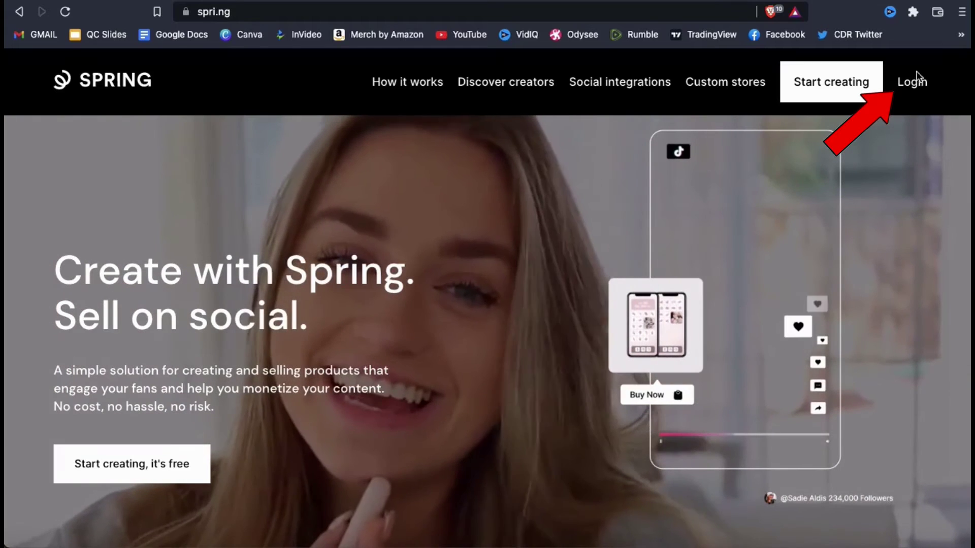
Step: Log in to Spring and choose the Triblend Tee from the best sellers as the product to design
left_click(912, 87)
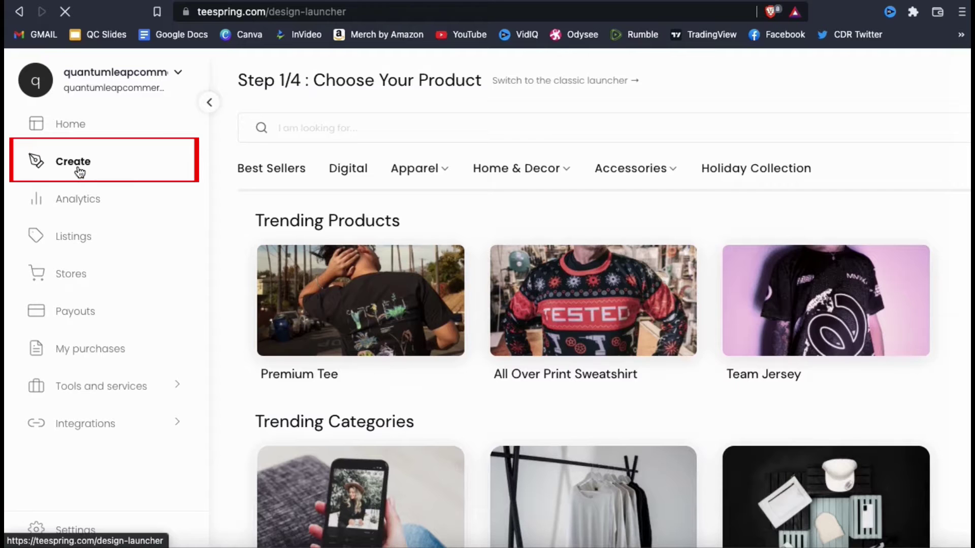
left_click(212, 104)
scroll(77, 252, "down", 2)
scroll(76, 253, "down", 3)
scroll(76, 253, "down", 4)
scroll(76, 252, "down", 4)
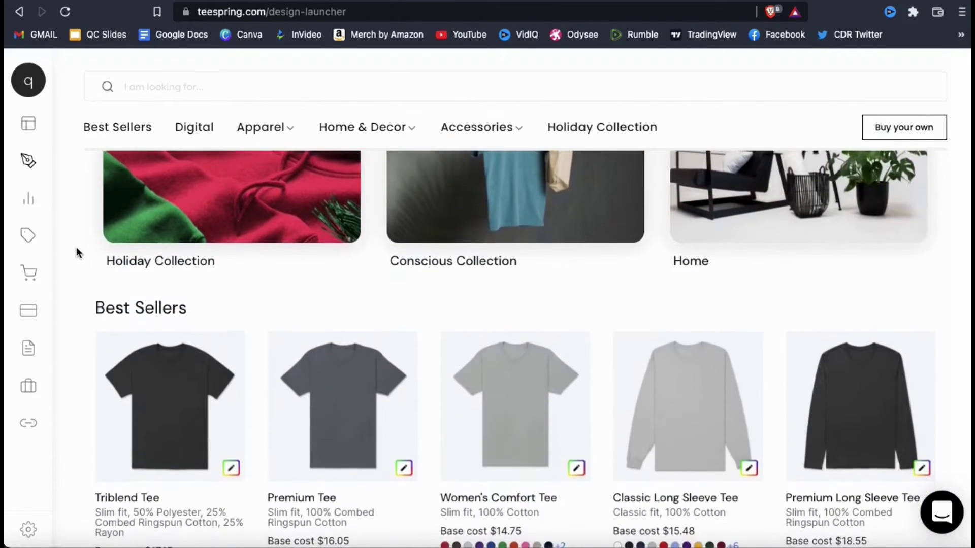
scroll(76, 252, "down", 3)
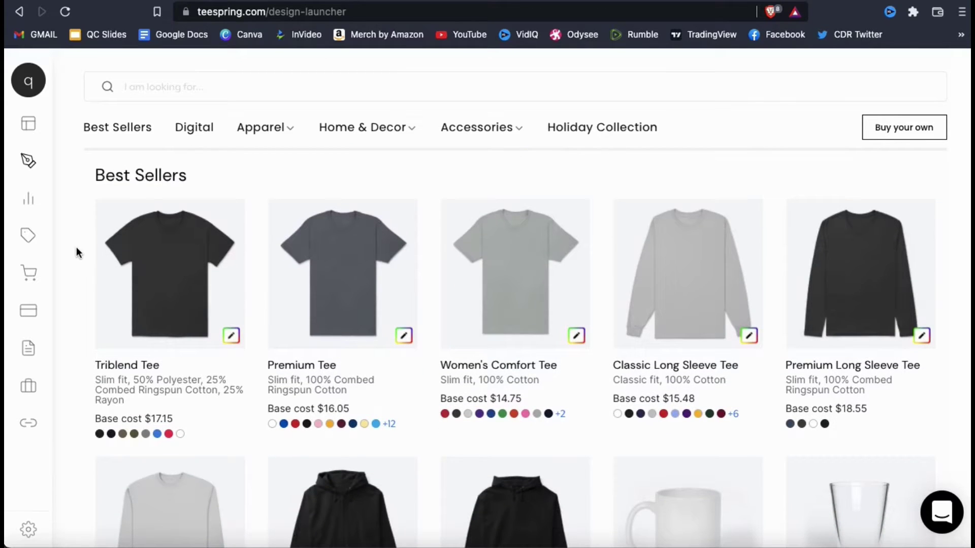
left_click(148, 262)
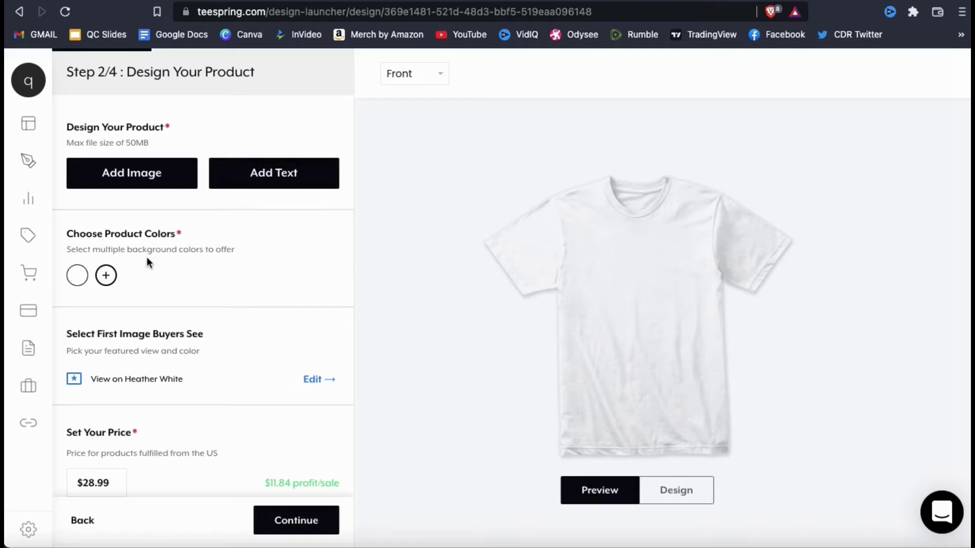
Step: Add the BACK TO BUSINESS image from the Teesping Upload 2022 folder on the Desktop to the shirt front
left_click(123, 185)
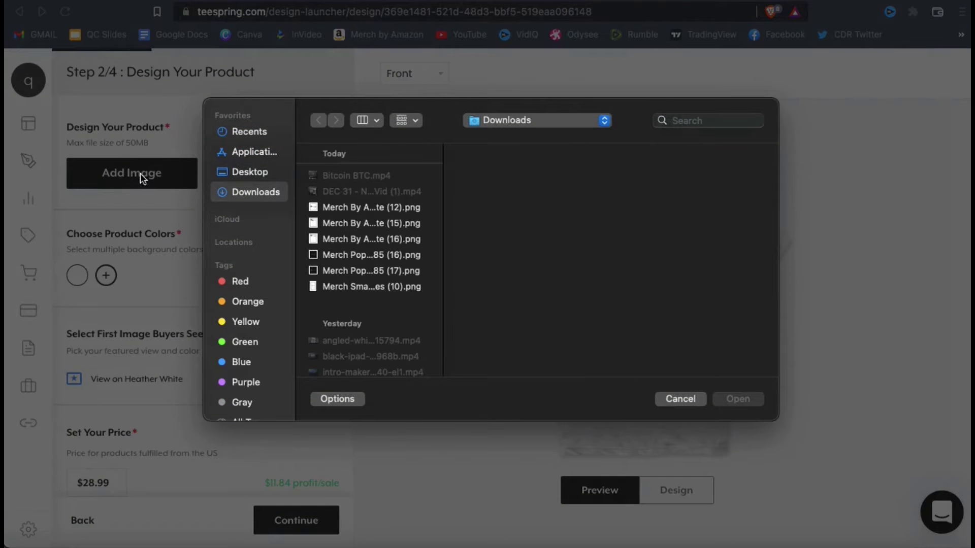
left_click(250, 170)
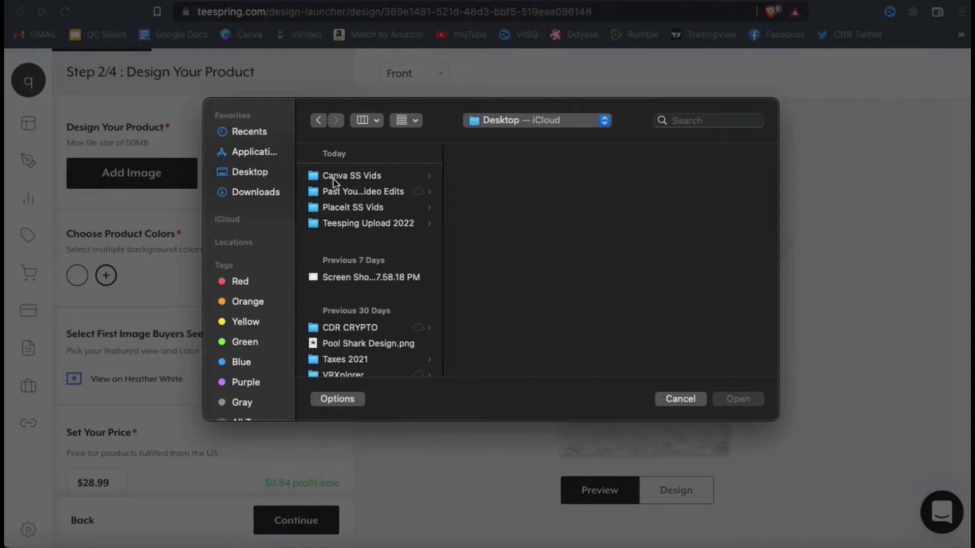
left_click(339, 222)
double_click(483, 175)
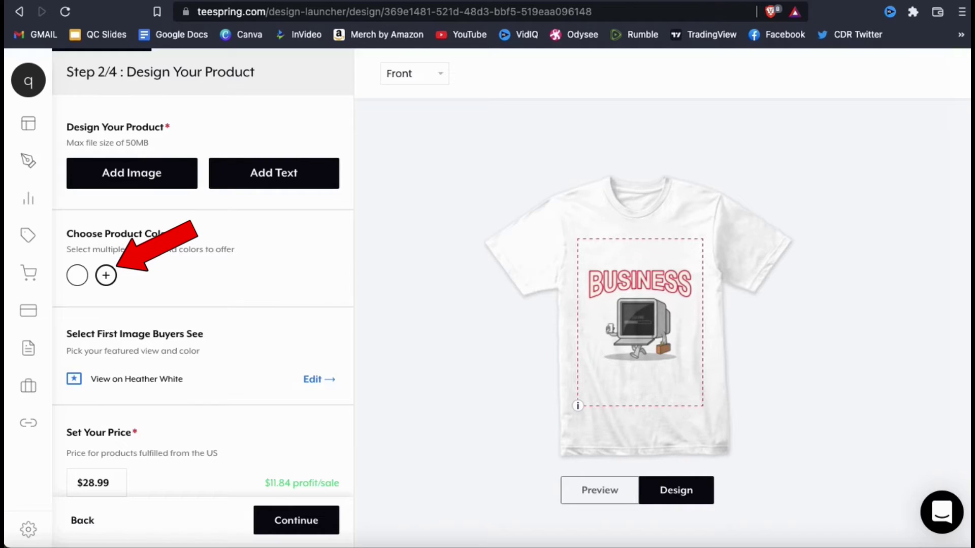
Step: Remove Heather White from the offered shirt colors and offer Vintage Black and Vintage Navy instead
left_click(109, 270)
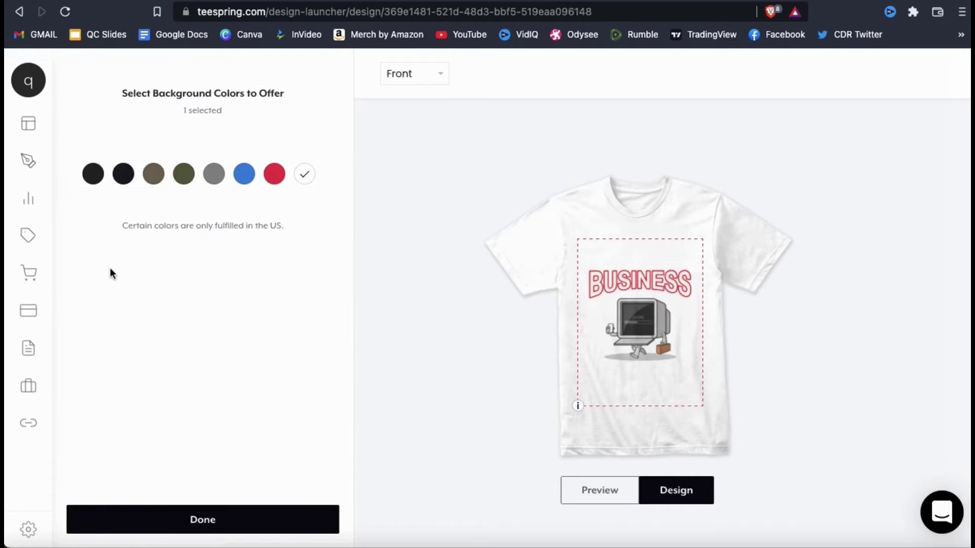
left_click(303, 180)
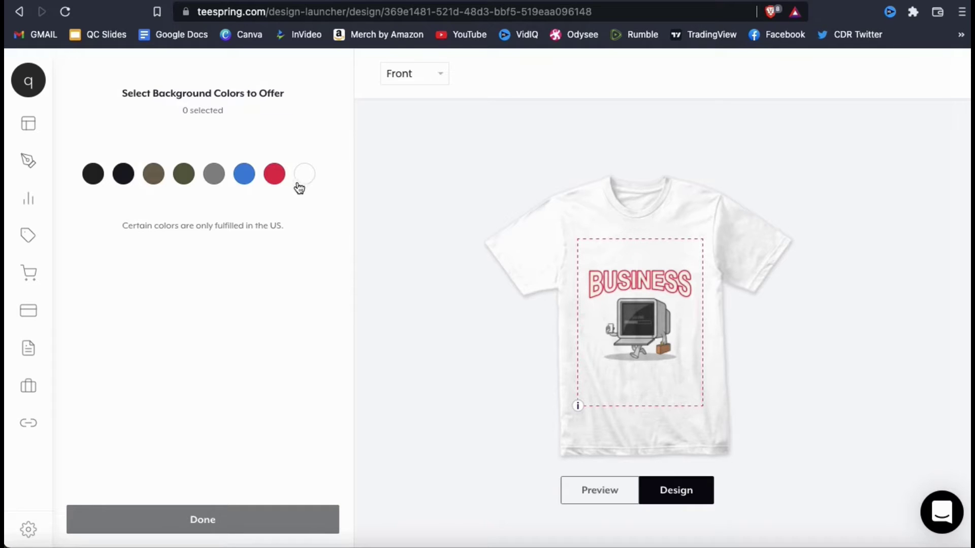
left_click(93, 176)
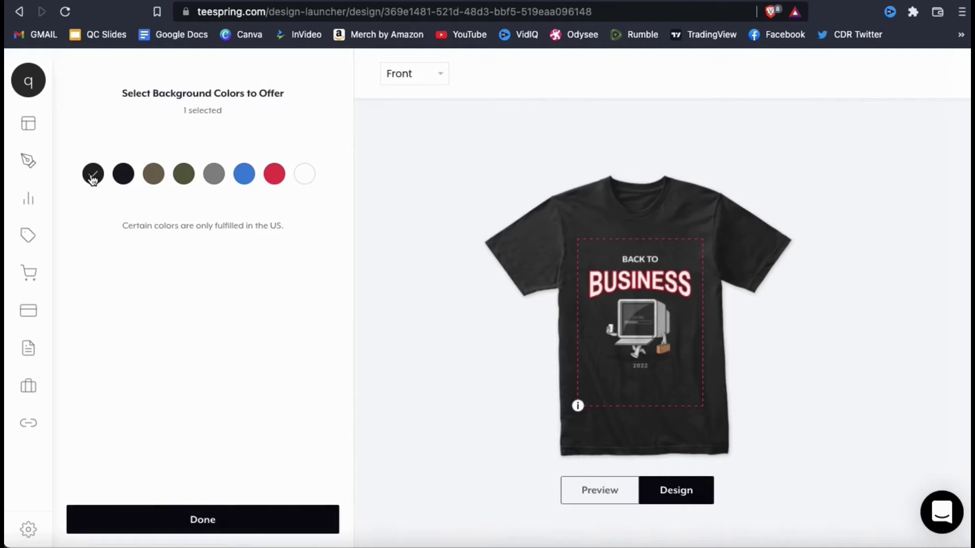
left_click(123, 175)
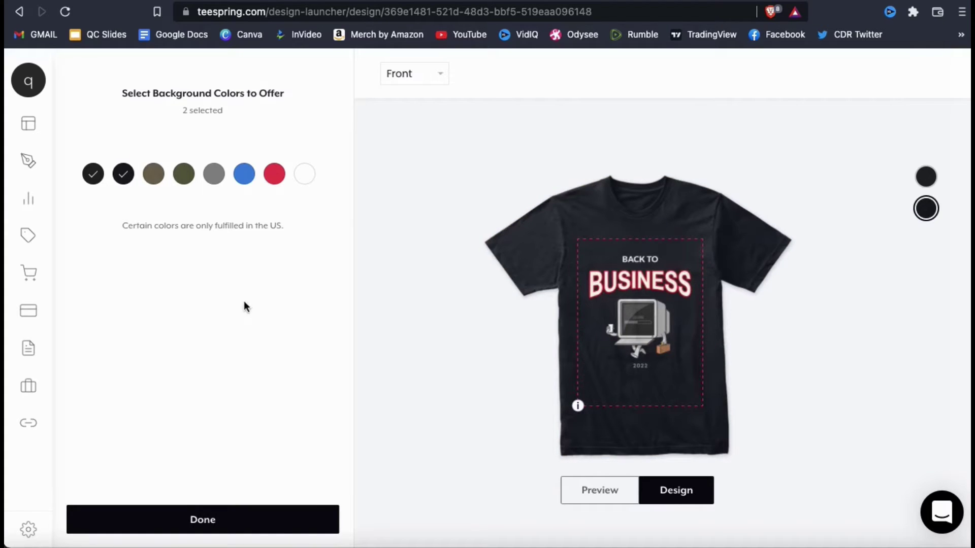
left_click(208, 523)
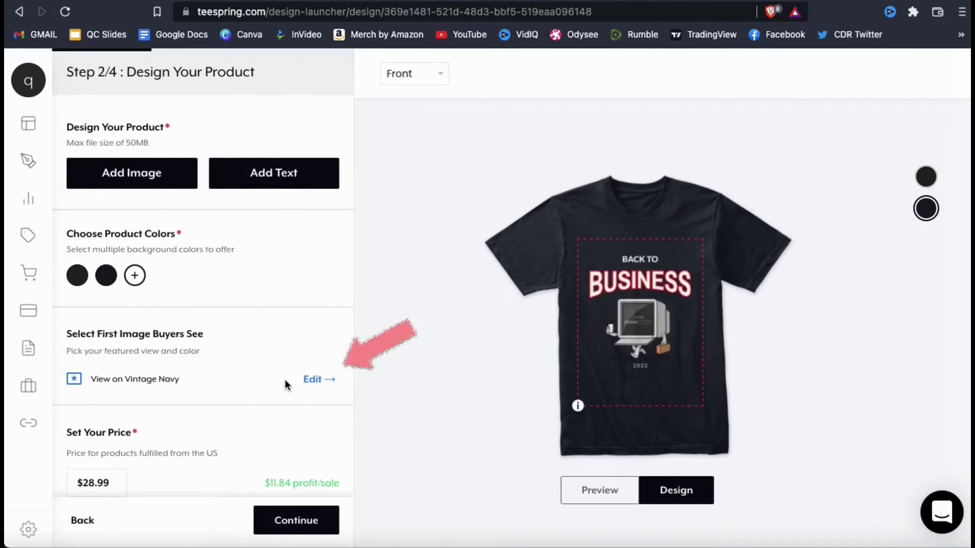
Step: Set the first image buyers see to the front view on Vintage Black
left_click(315, 384)
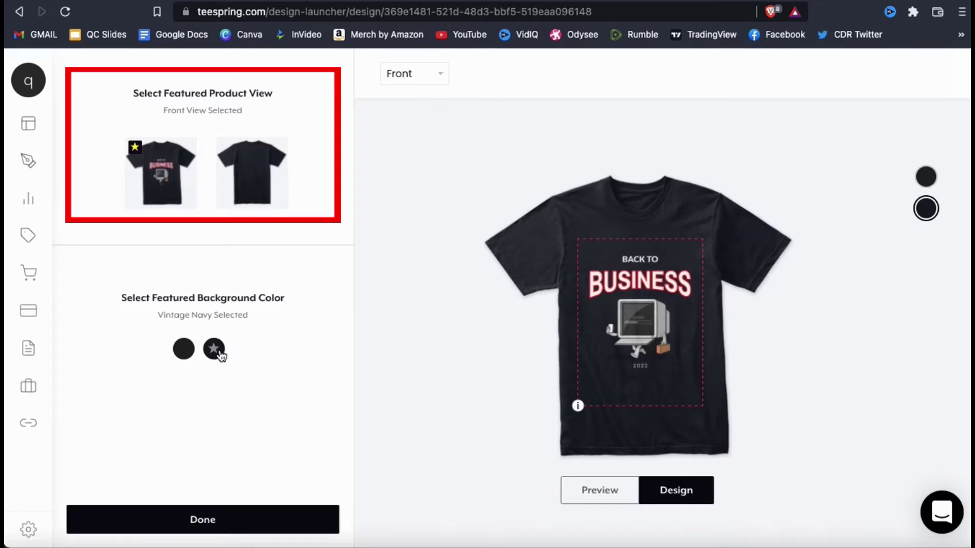
left_click(184, 351)
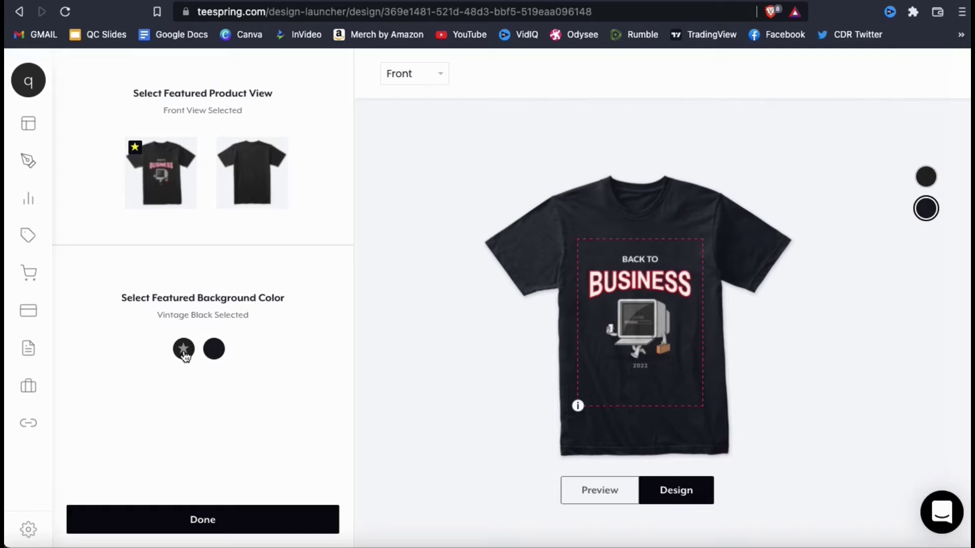
left_click(203, 523)
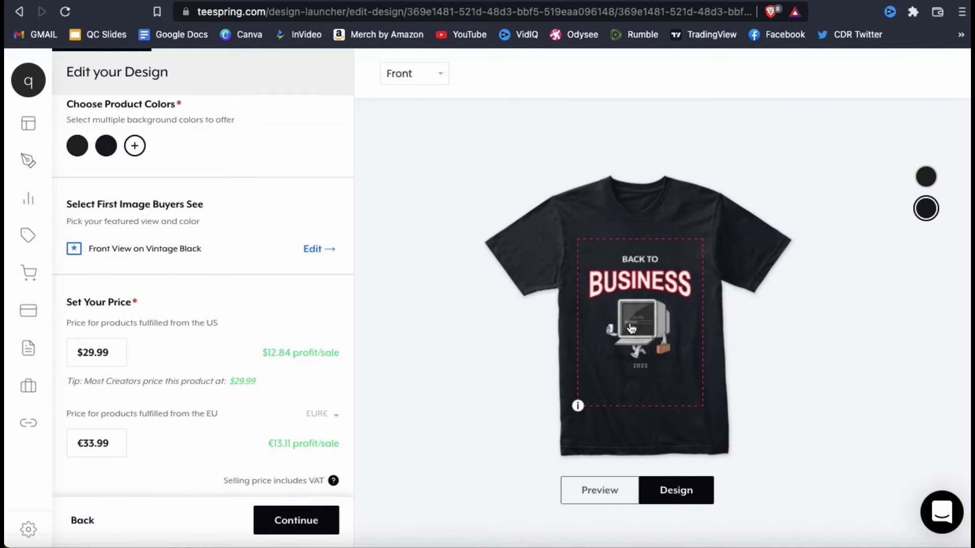
Step: Try to nudge the design slightly upward and enlarge it to about 13.63" x 16.36" on the shirt
left_click_drag(634, 324, 635, 317)
left_click_drag(701, 386, 713, 394)
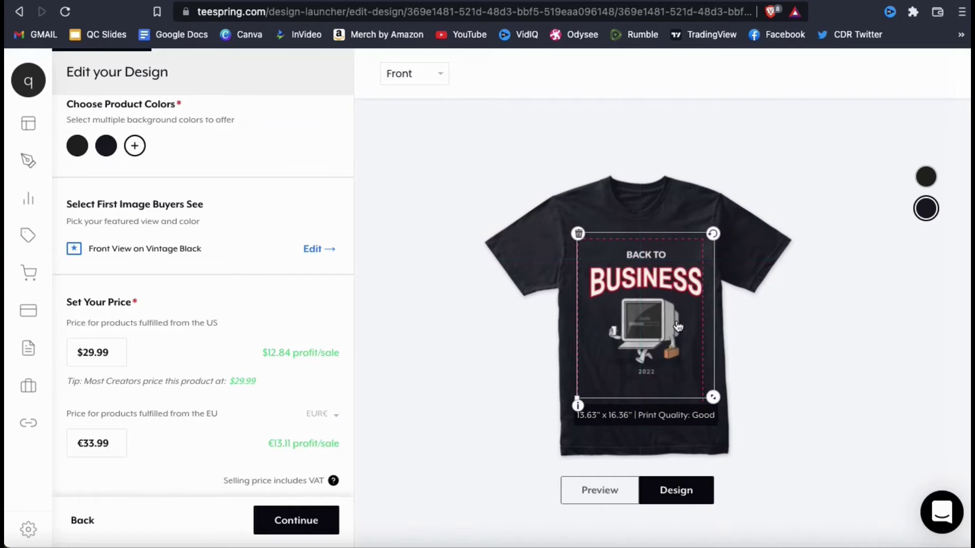
left_click(83, 520)
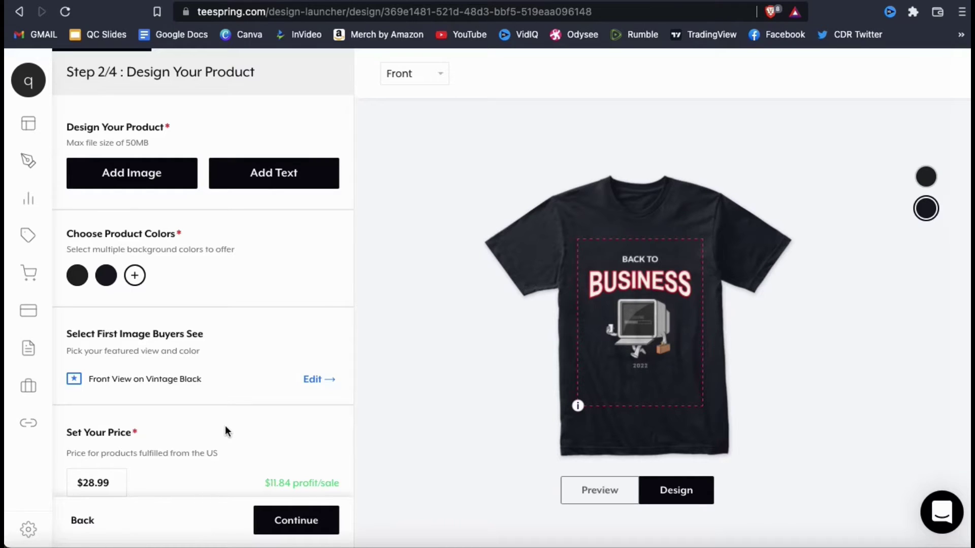
Step: Set the tee's US price to $29.99 and its EU price to €33.99, and continue to adding more products
scroll(225, 426, "down", 3)
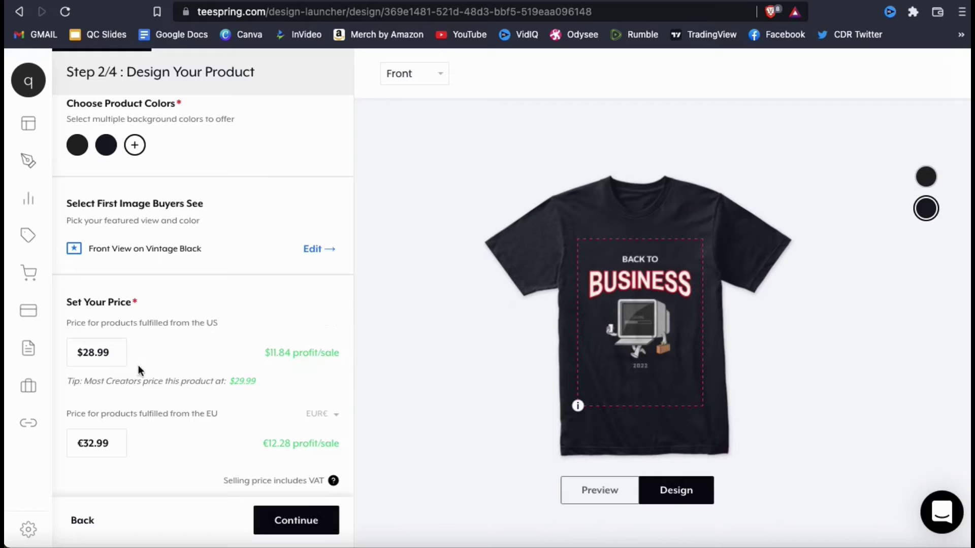
left_click(102, 351)
key("BackSpace")
type("9")
left_click(93, 443)
key("BackSpace")
key("BackSpace")
type("33")
left_click(289, 528)
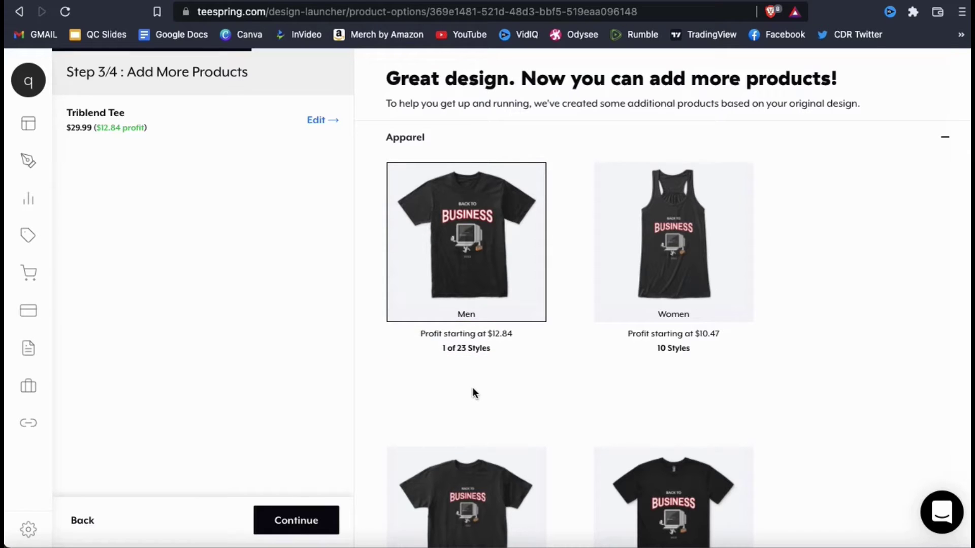
Step: Add the Classic Pullover Hoodie and the Classic Tee from the men's apparel styles to the product list
mouse_move(475, 354)
left_click(479, 349)
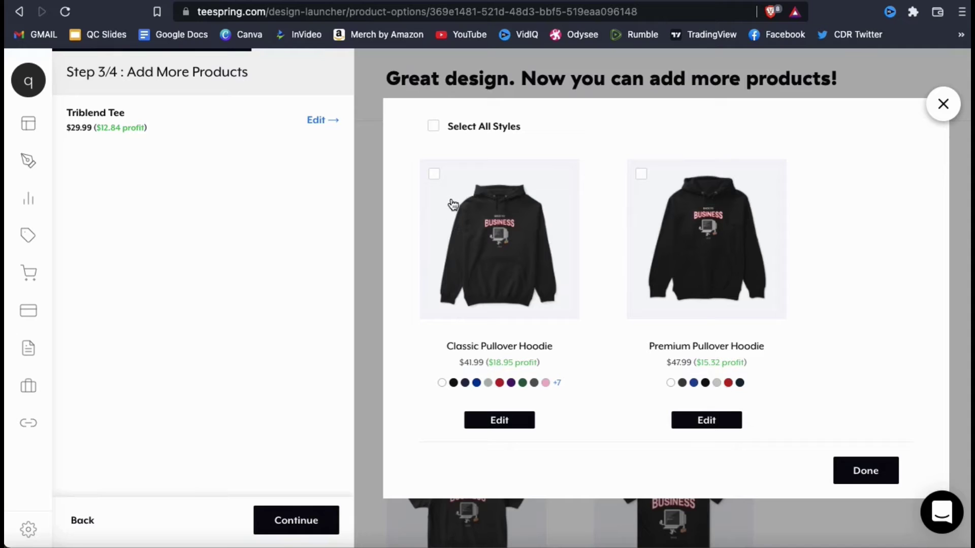
left_click(434, 174)
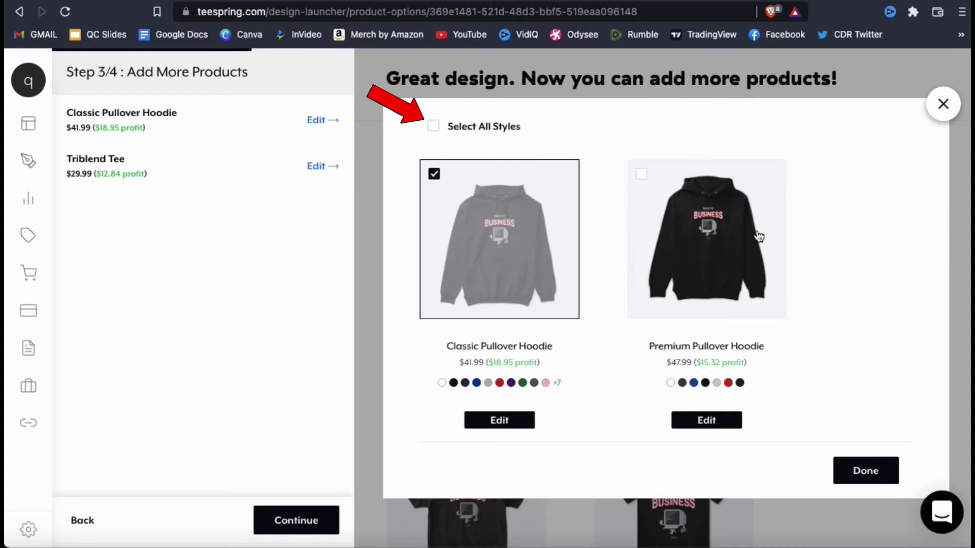
scroll(810, 228, "down", 3)
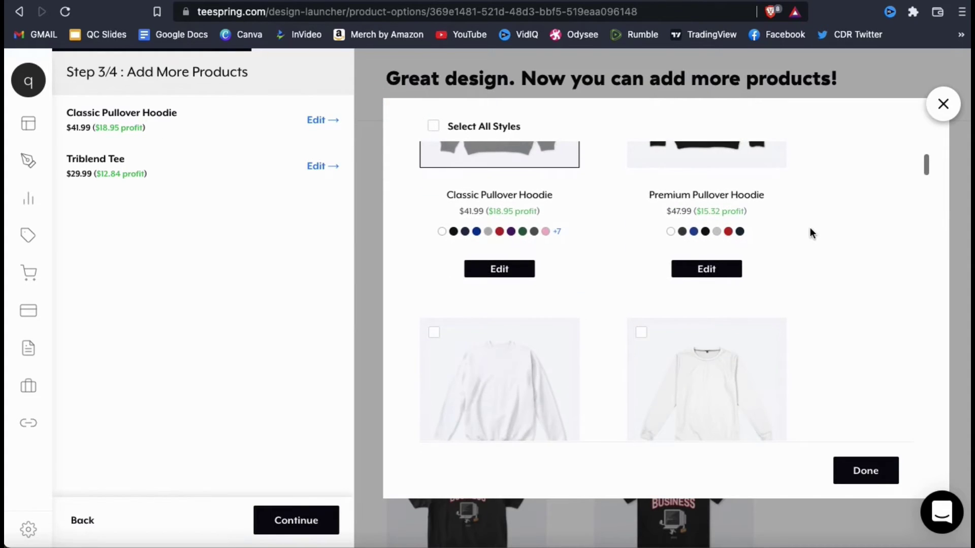
scroll(809, 227, "down", 9)
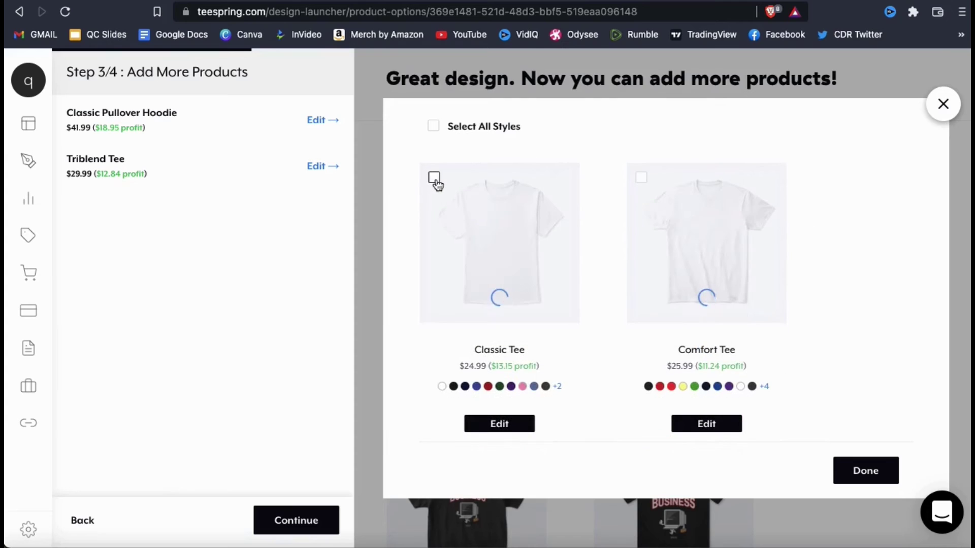
left_click(435, 179)
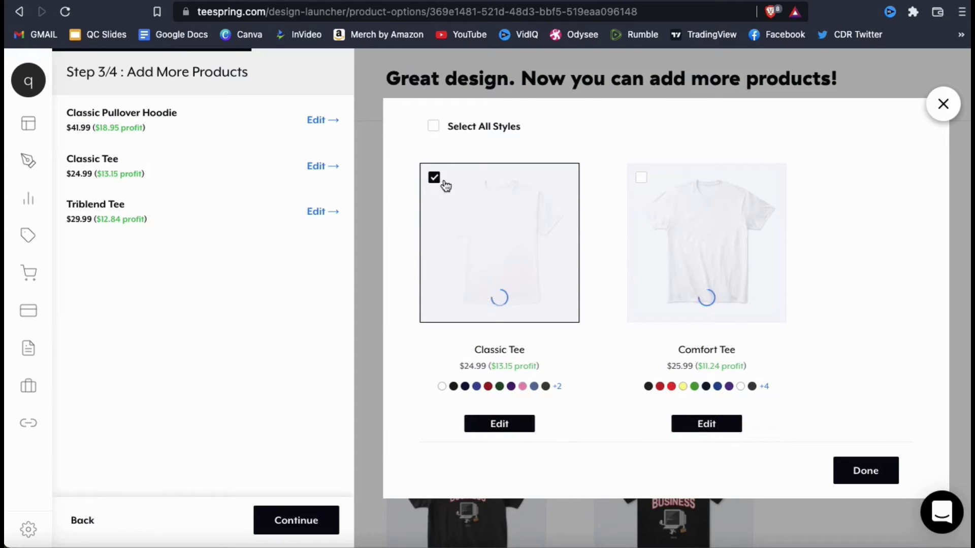
left_click(865, 474)
Step: Add the Women's Comfort Tee from the women's apparel styles to the product list
mouse_move(763, 360)
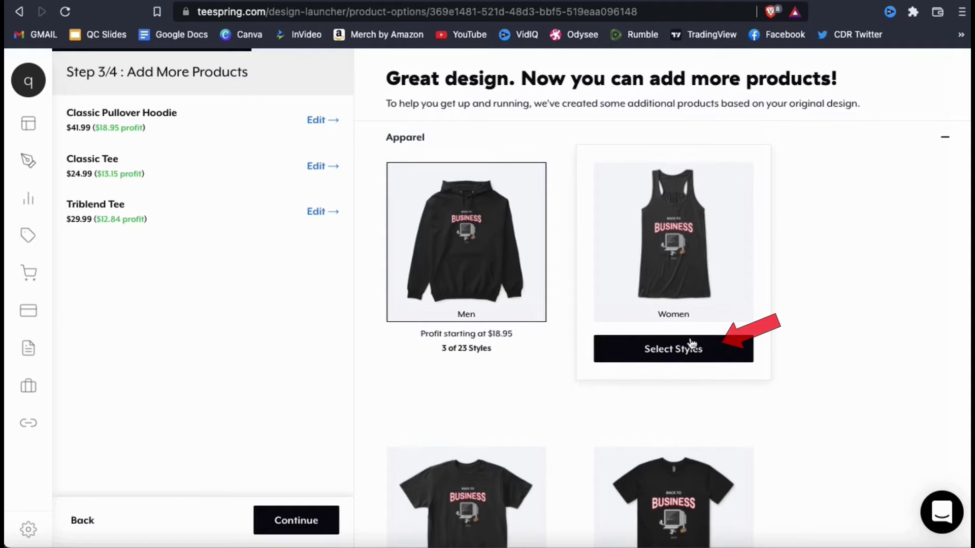
left_click(679, 358)
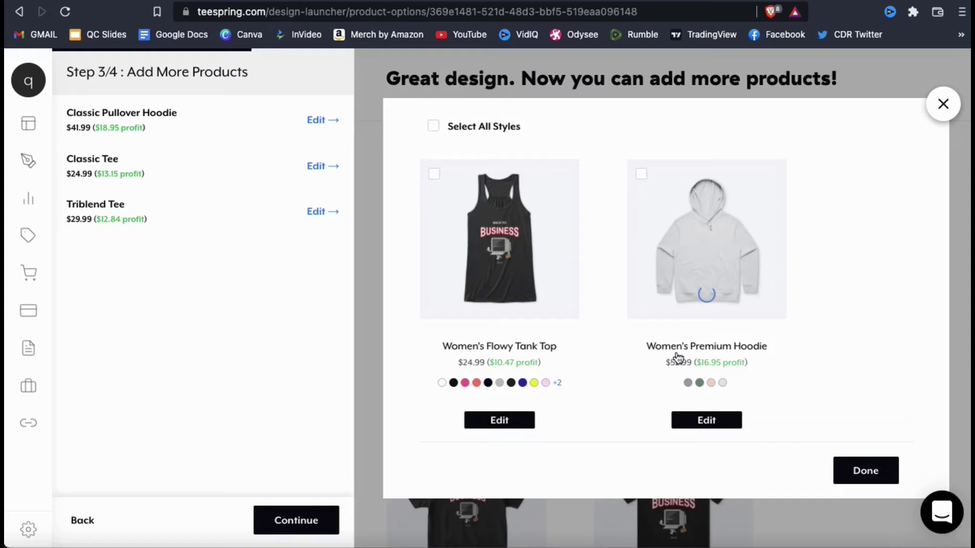
scroll(678, 358, "down", 5)
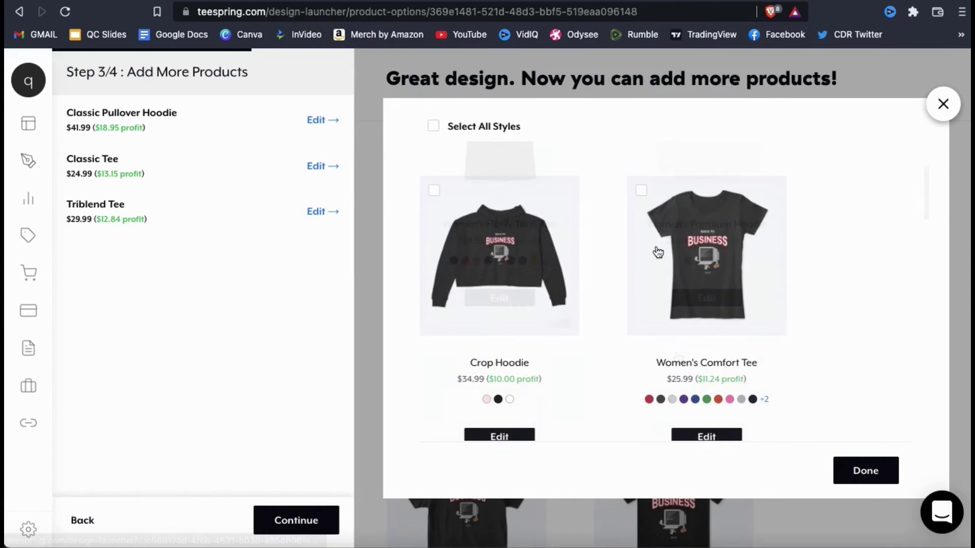
left_click(641, 191)
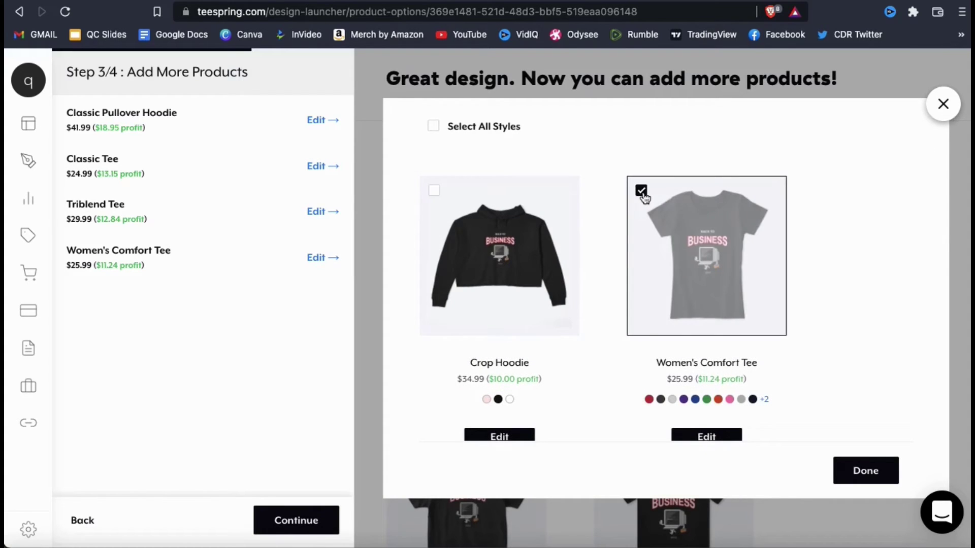
left_click(859, 462)
Step: Add the Black Mug and the iPhone Case from the tech accessories styles to the product list
scroll(860, 455, "down", 4)
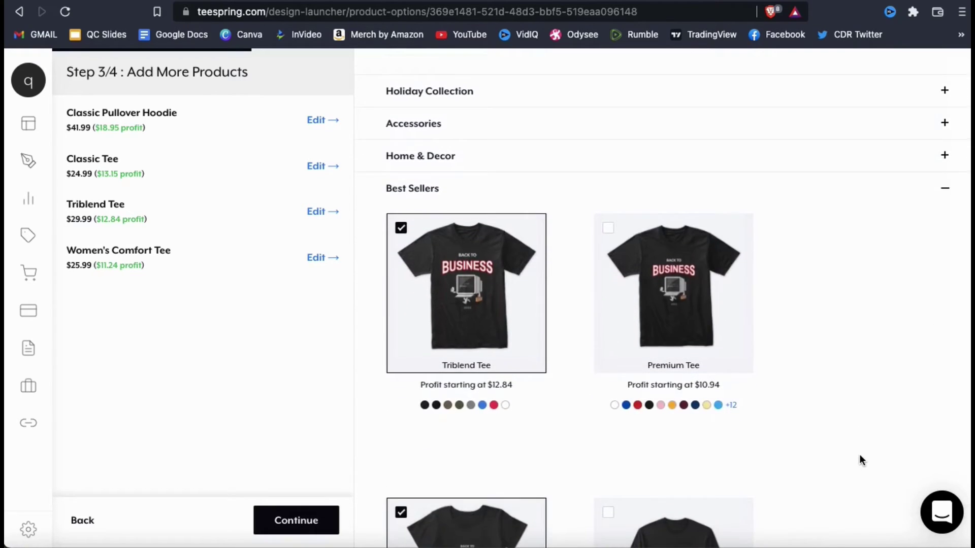
left_click(455, 294)
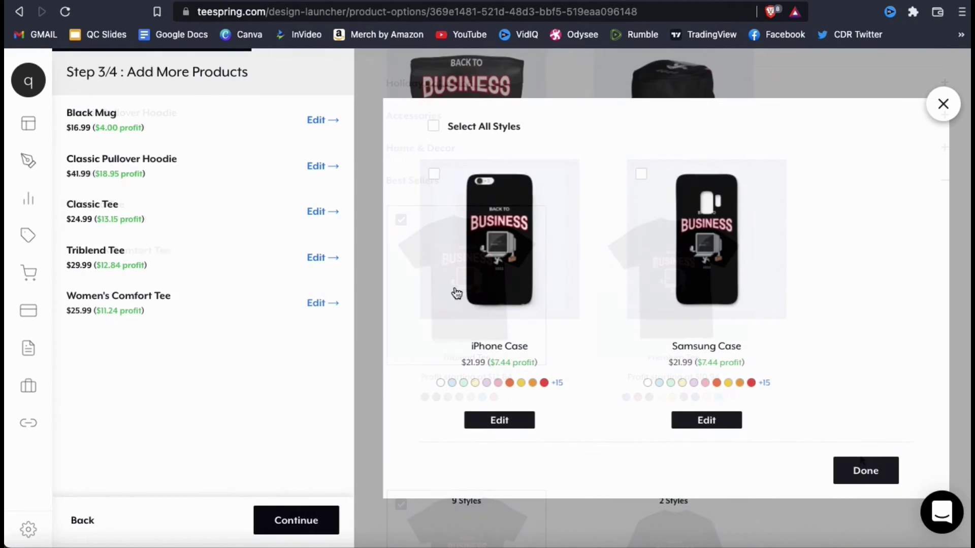
left_click(434, 175)
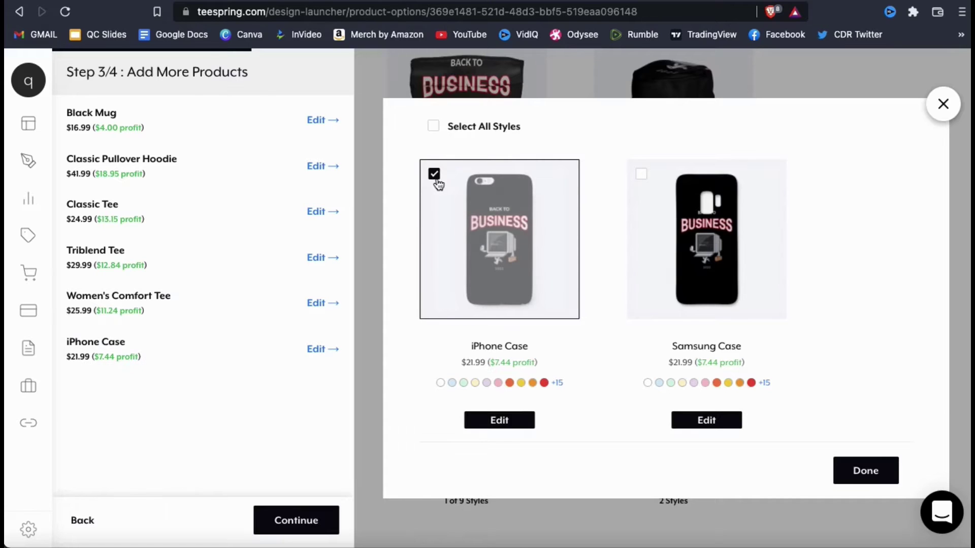
left_click(864, 472)
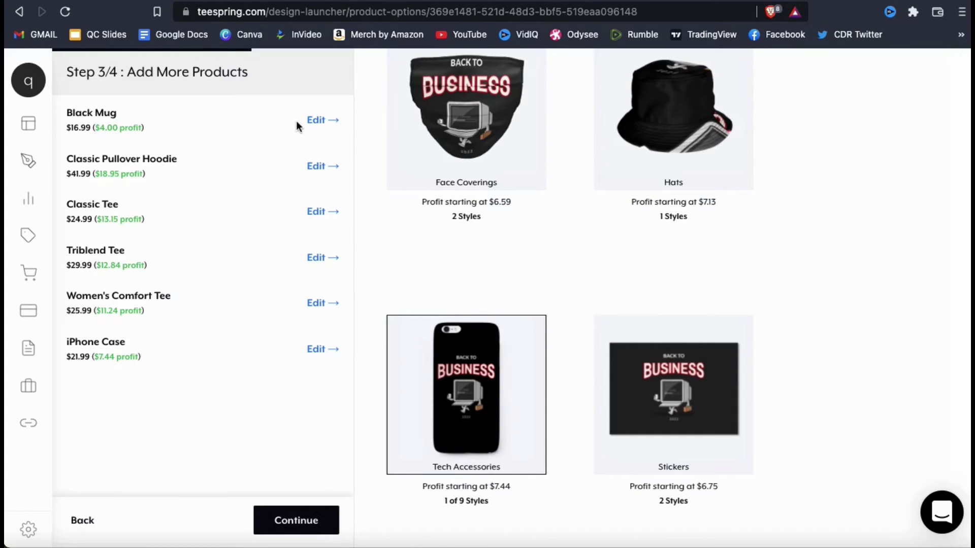
Step: Open the Black Mug for editing and move the artwork from the middle of the wrap template toward the Front area
left_click(317, 123)
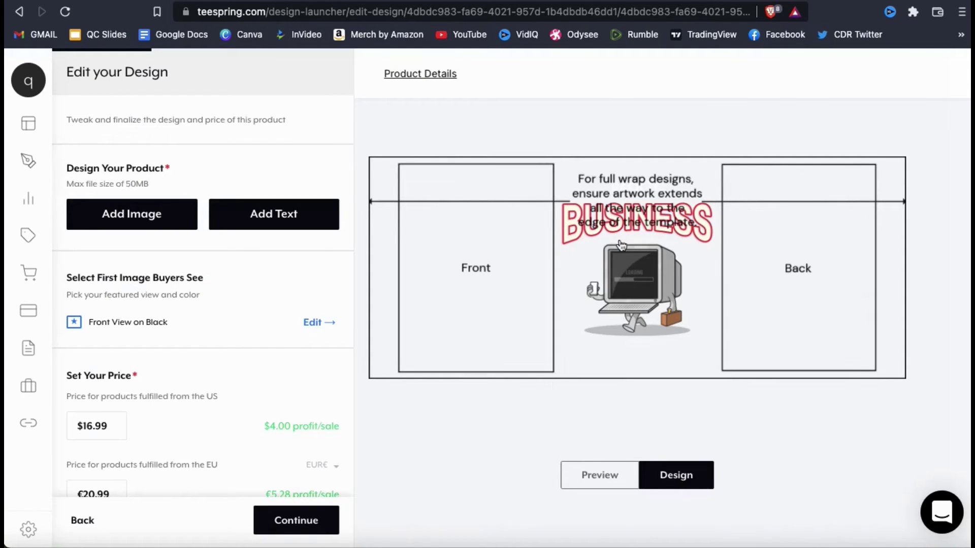
left_click_drag(622, 246, 567, 248)
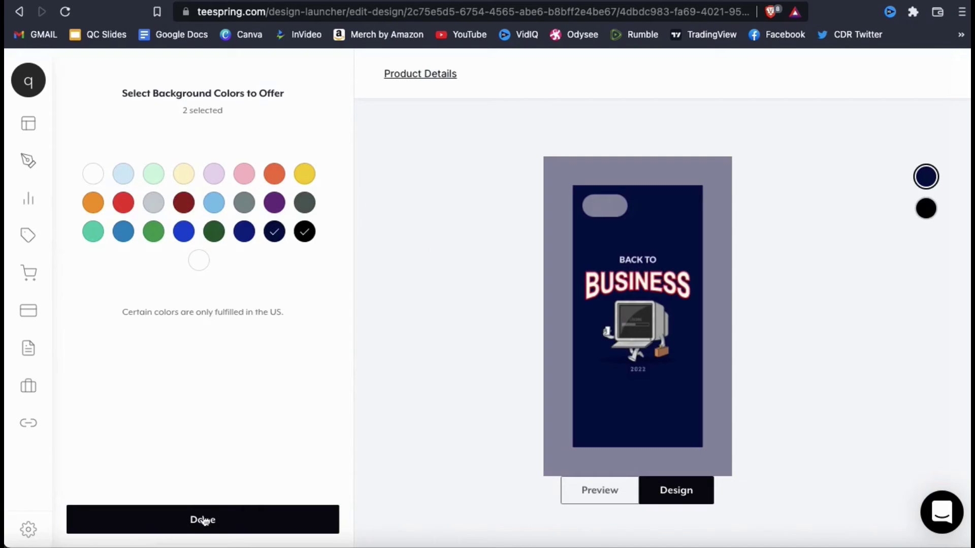
Step: Offer the iPhone Case in dark navy and black, and continue from the product list to the store listing details
left_click(203, 518)
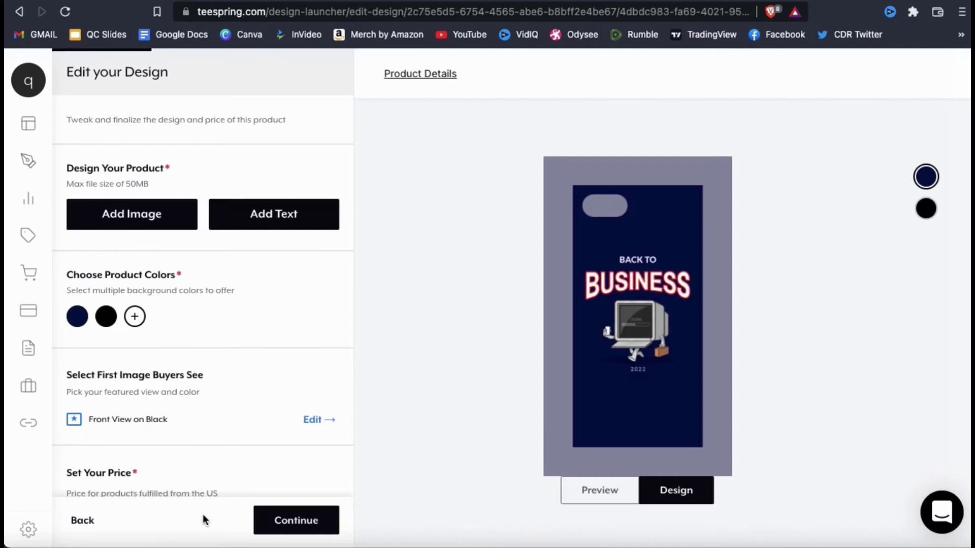
left_click(293, 528)
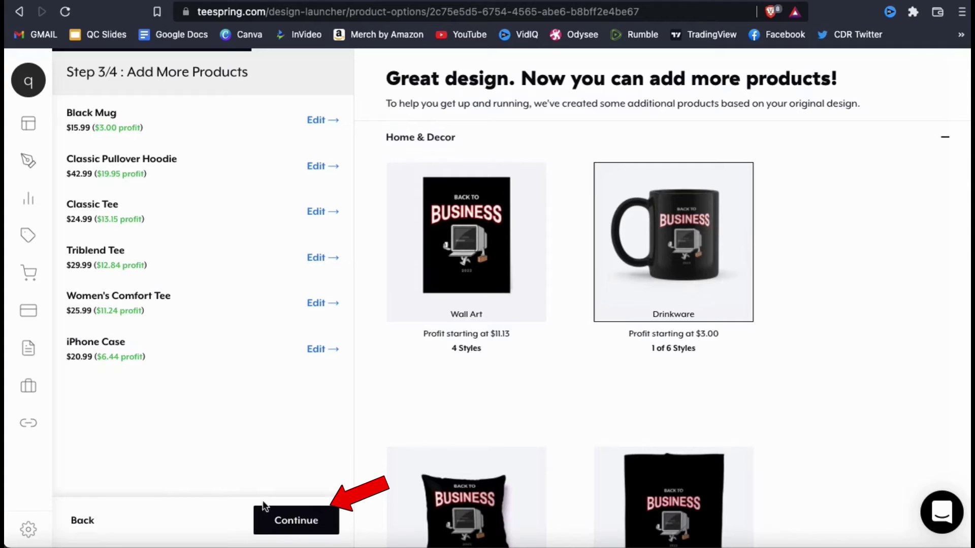
left_click(297, 529)
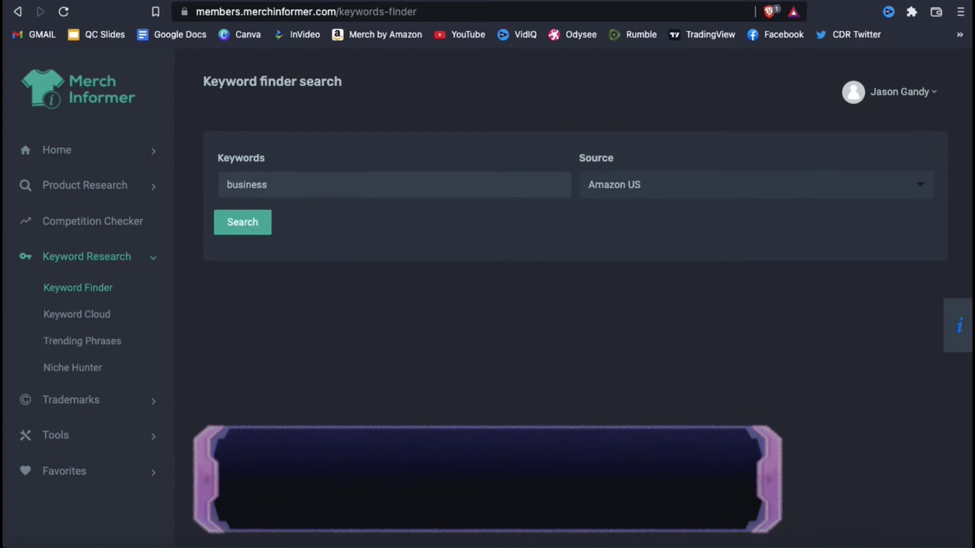
Step: Switch to Merch Informer and search the Amazon US keyword finder for "business", examining search volumes and competition
left_click(258, 223)
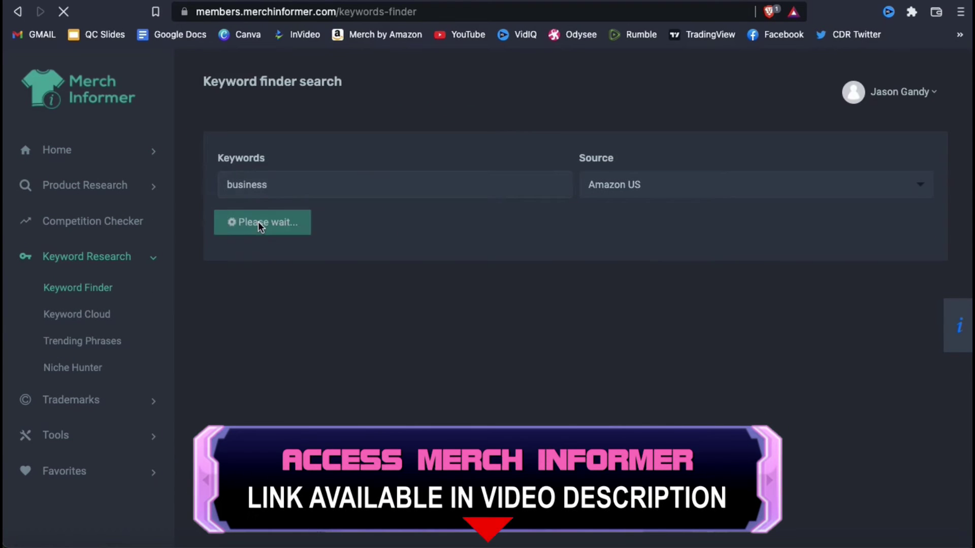
scroll(398, 258, "down", 1)
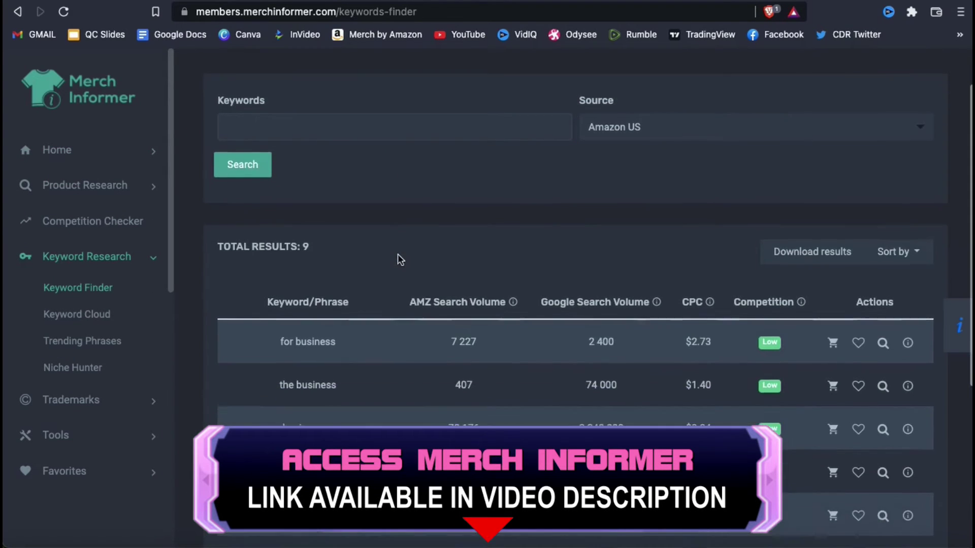
scroll(397, 254, "down", 3)
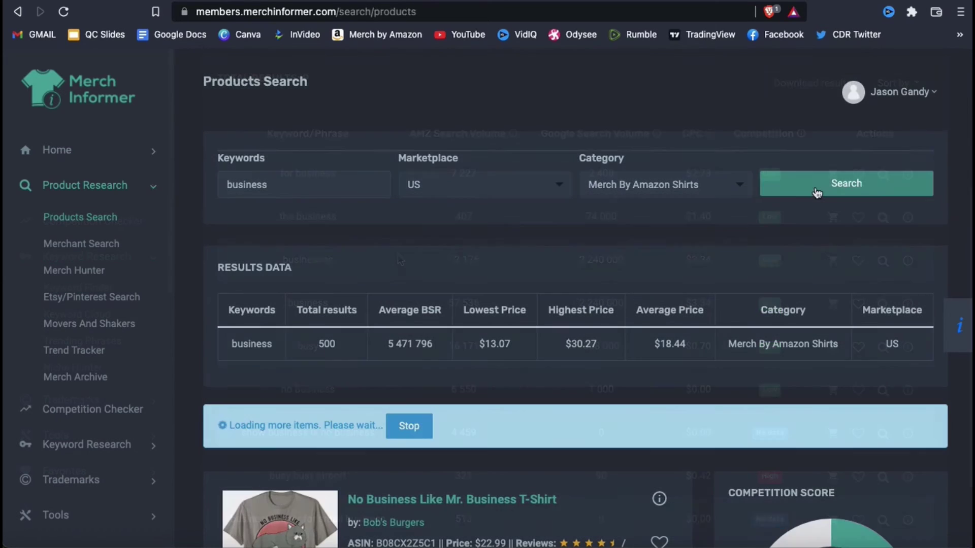
Step: Examine the US Merch By Amazon Shirts product results for "business", including competing listings, the competition score and related keywords
scroll(964, 431, "down", 2)
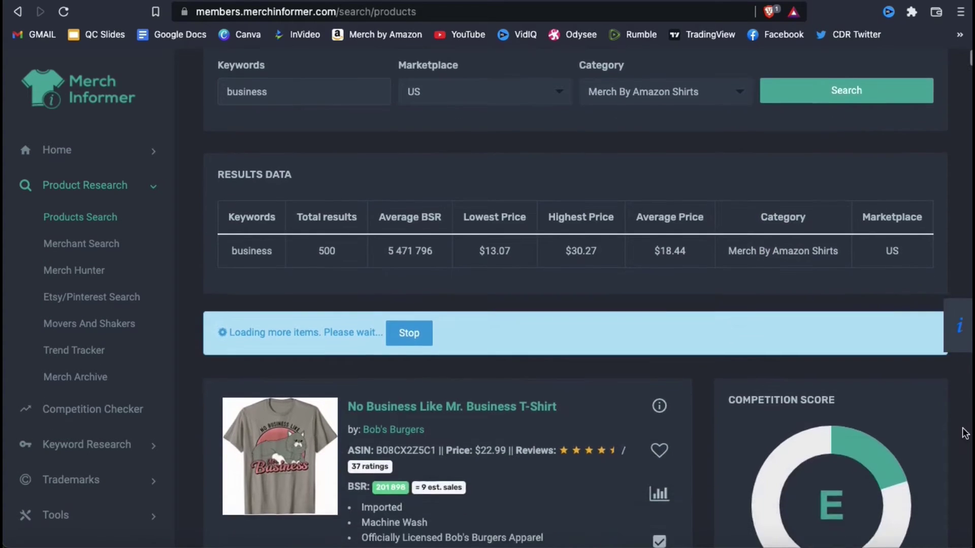
scroll(964, 433, "down", 6)
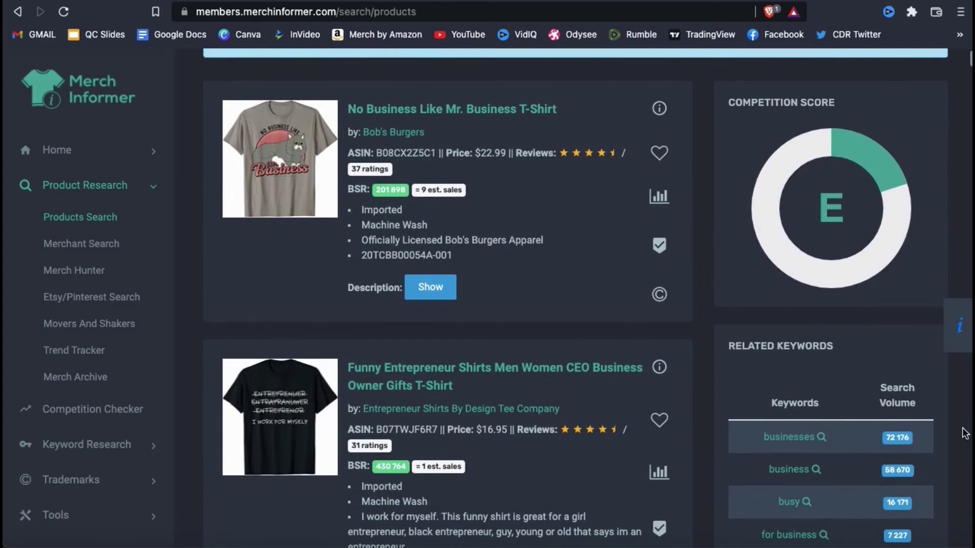
scroll(964, 433, "down", 1)
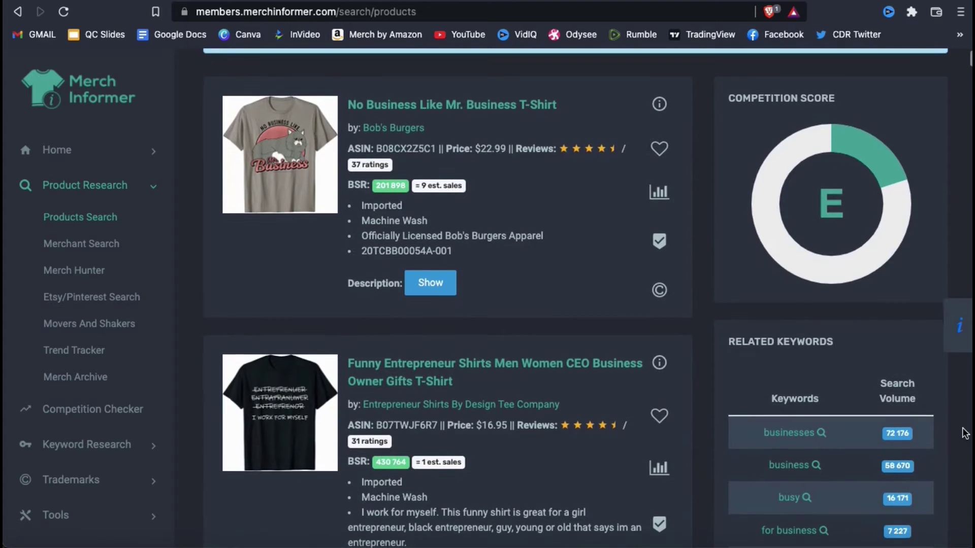
scroll(964, 433, "down", 5)
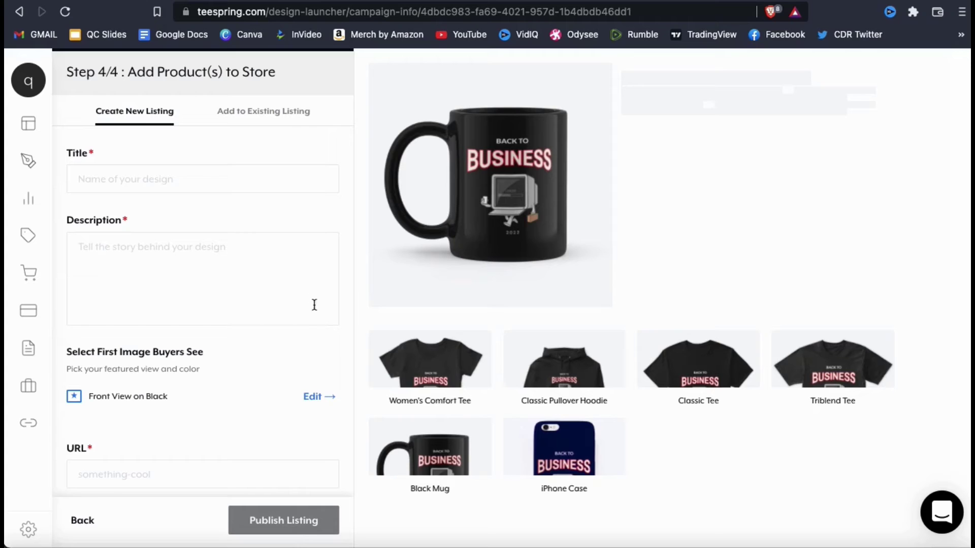
Step: Return to the Spring listing and title it "Back To Business | Entrepreneur"
left_click(246, 184)
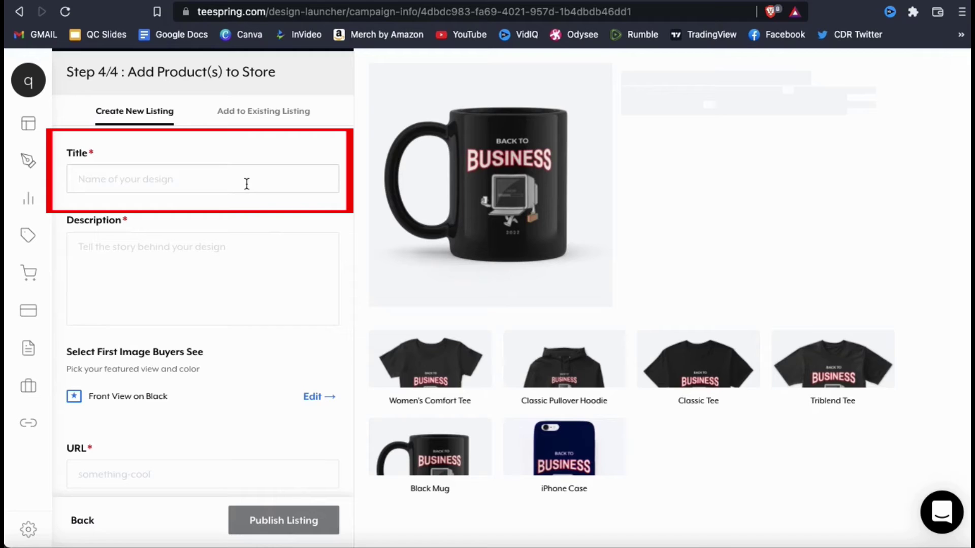
type("Back")
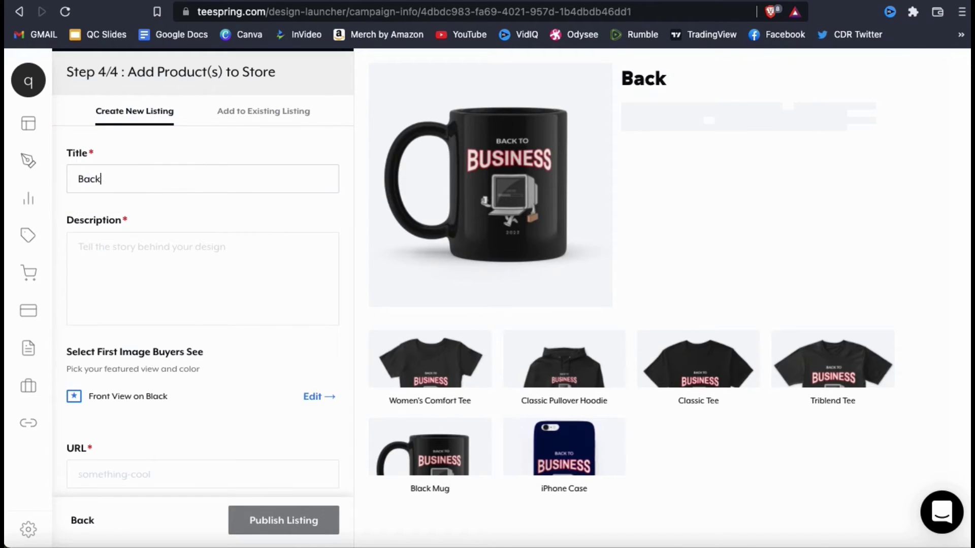
type(" To Business ")
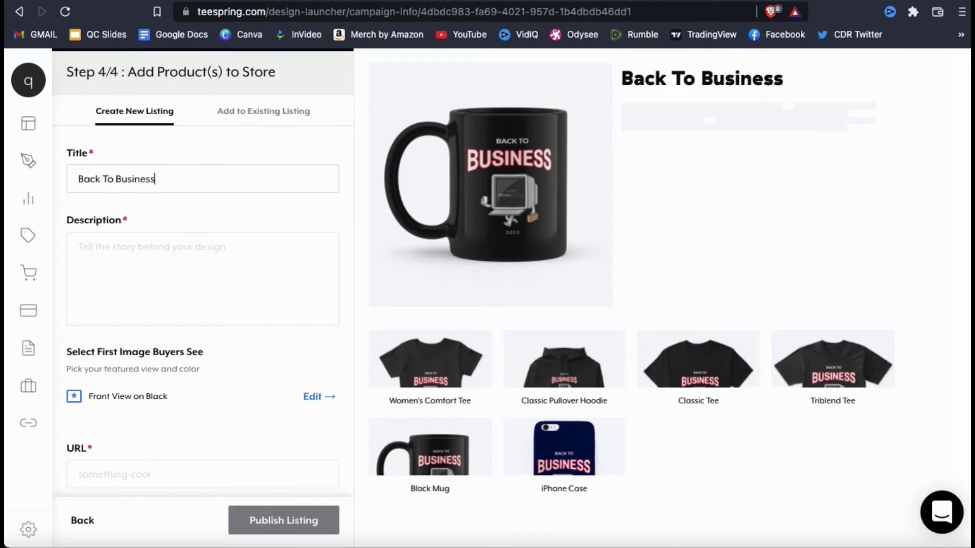
type("|")
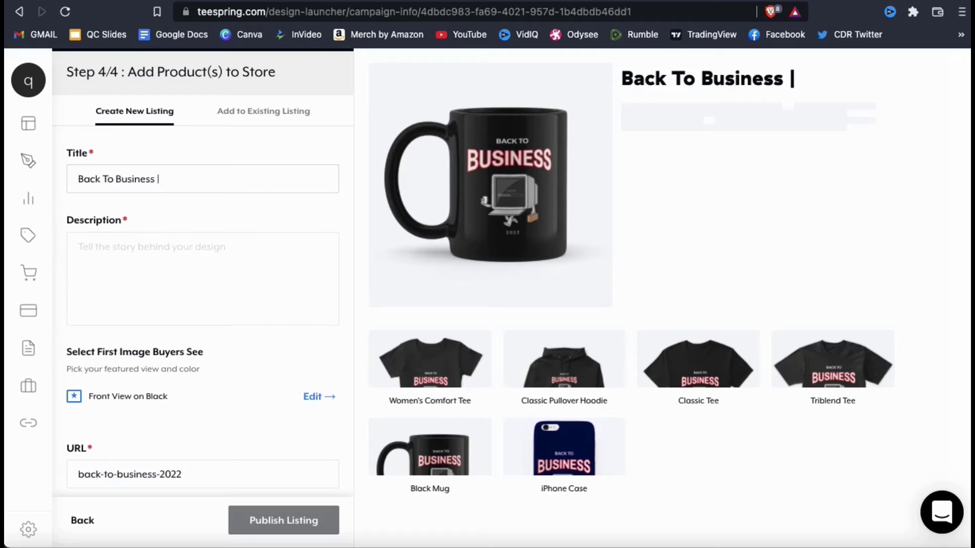
type(" Entreprene")
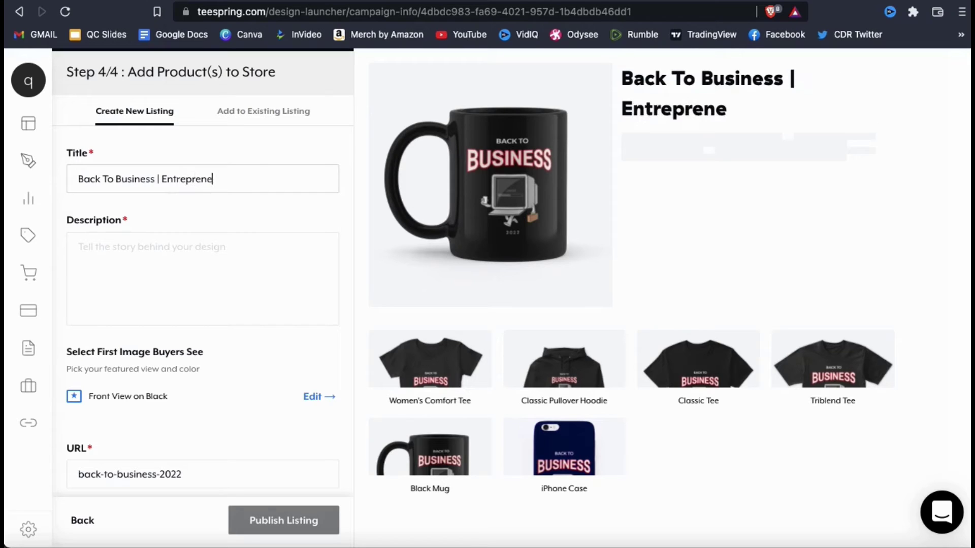
type("ur")
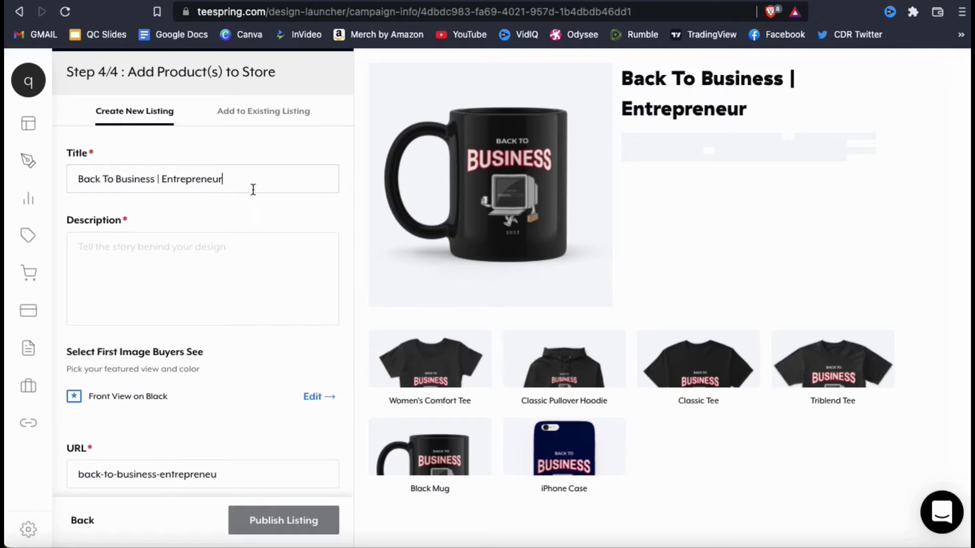
Step: Write a description asking whether this is the year of getting back to business, aimed at business owners, entrepreneurs, employees, home business owners and job seekers
left_click(270, 217)
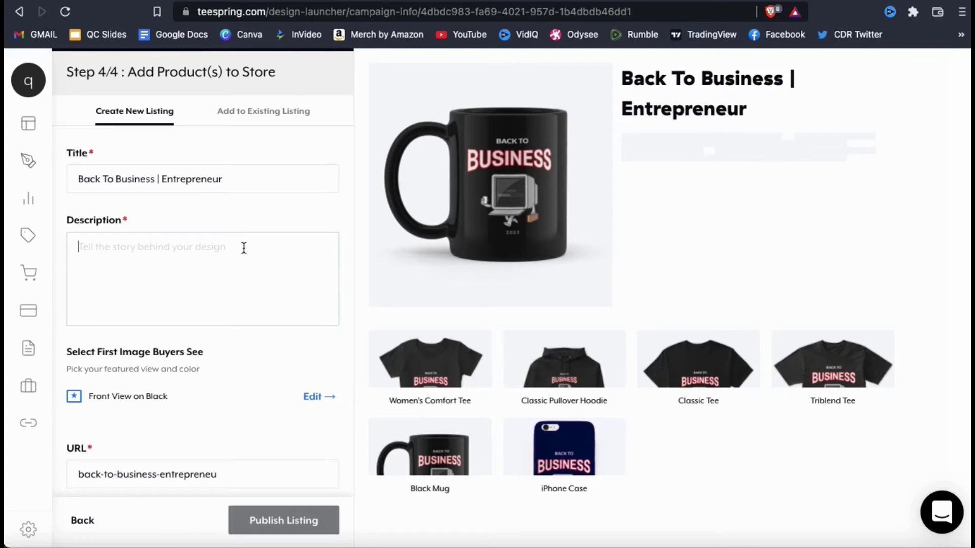
type("Is this the")
type("year that you are getting back to business? Well this ‘Back To Business | Entrepreneurship’ design is for you! Perfect for business owners, entrepreneurs, employees, home business owners, and job seekers. Show your passion for business and work in style with your n")
type("ew business apparel!")
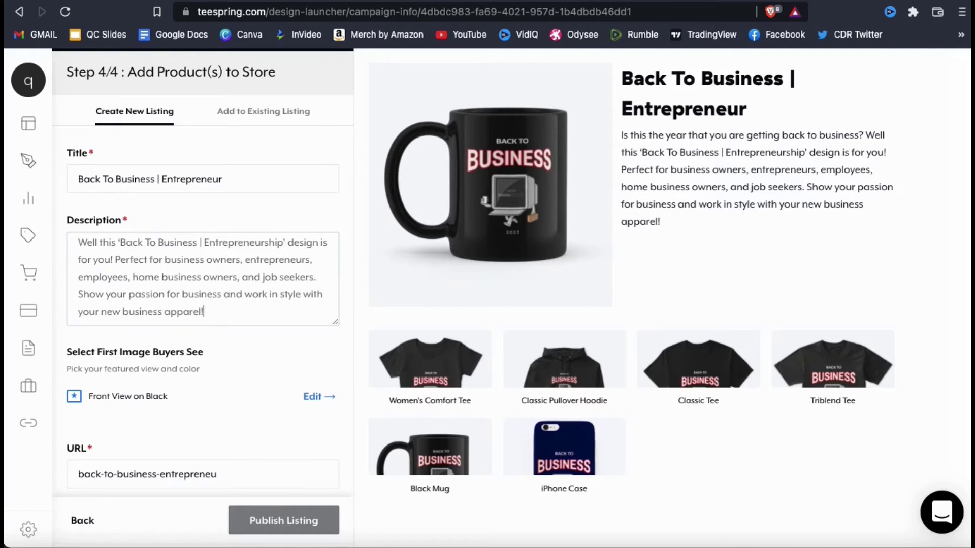
left_click(260, 345)
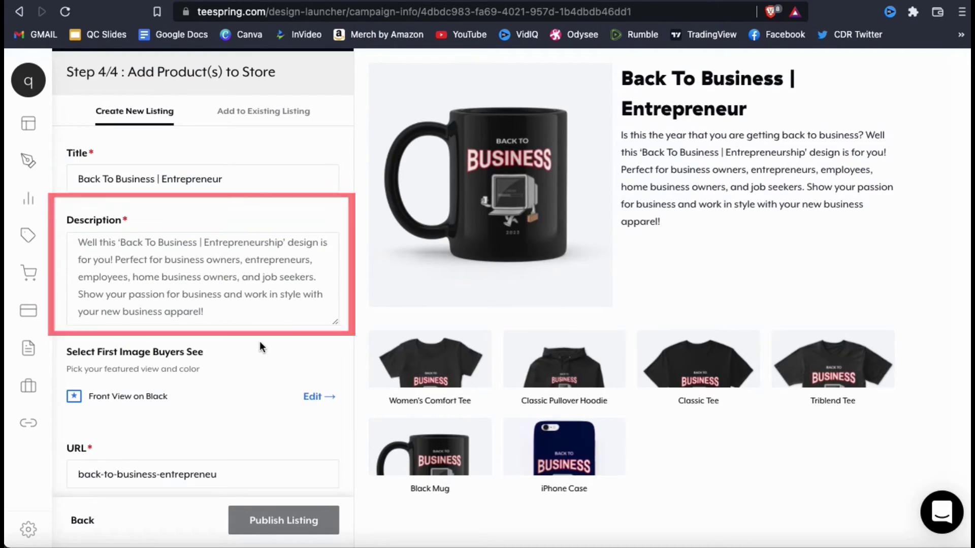
Step: Highlight the target audiences, from business owners to home business owners, in the description preview
left_click_drag(672, 169, 869, 175)
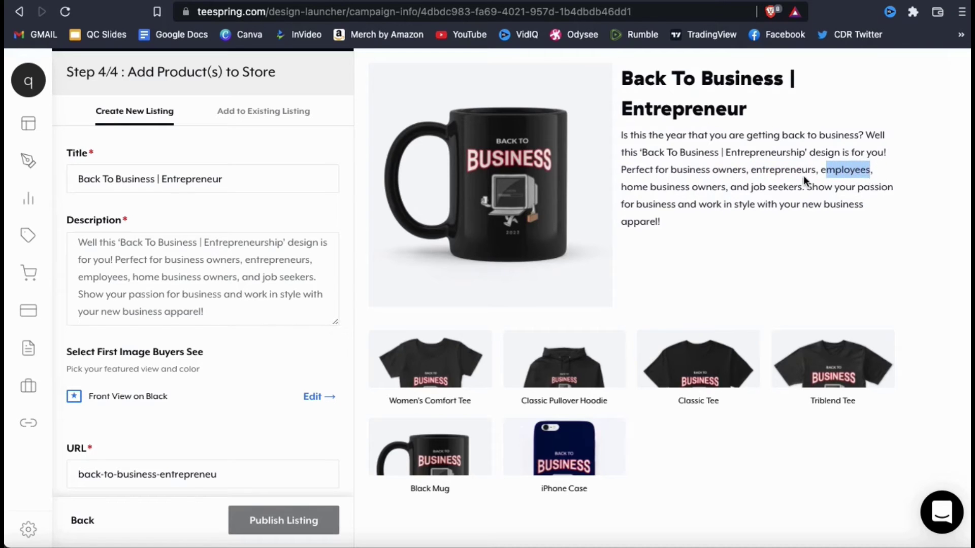
left_click_drag(622, 187, 723, 188)
left_click(747, 244)
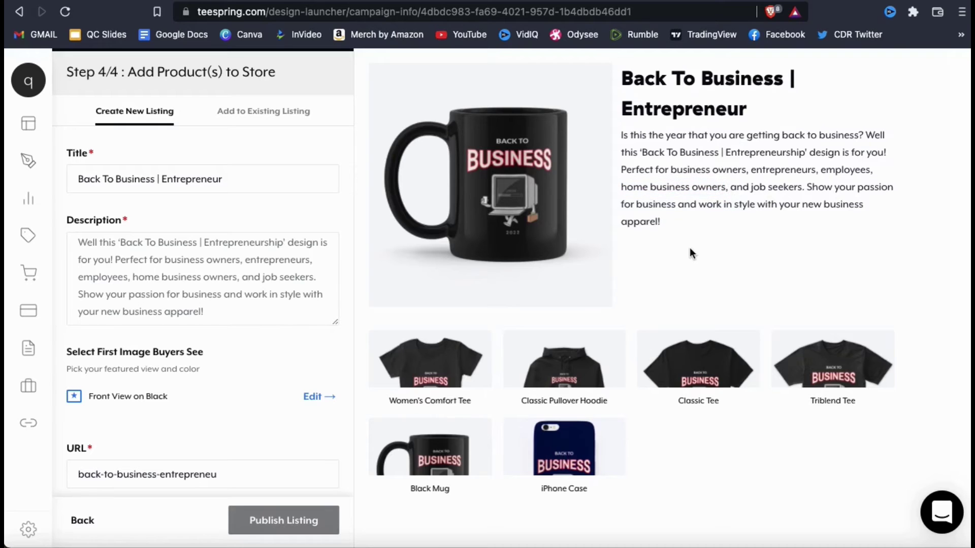
Step: Open the first image buyers see for editing and keep the mug's front view on Black
scroll(284, 359, "down", 5)
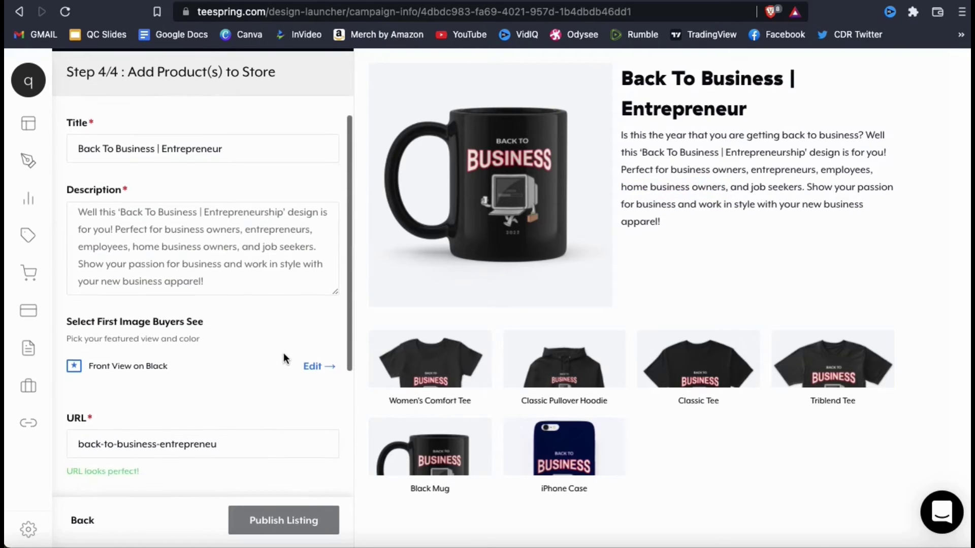
scroll(283, 353, "down", 1)
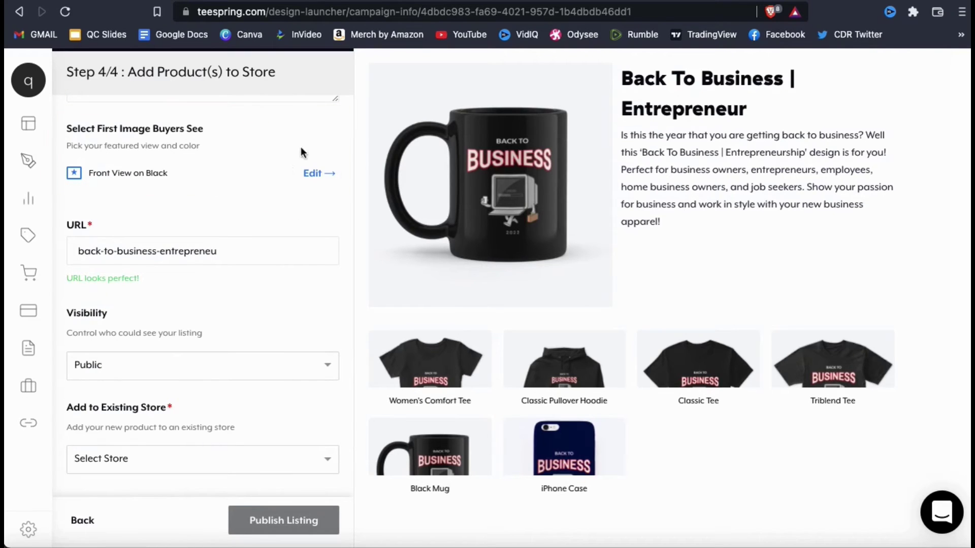
left_click(308, 176)
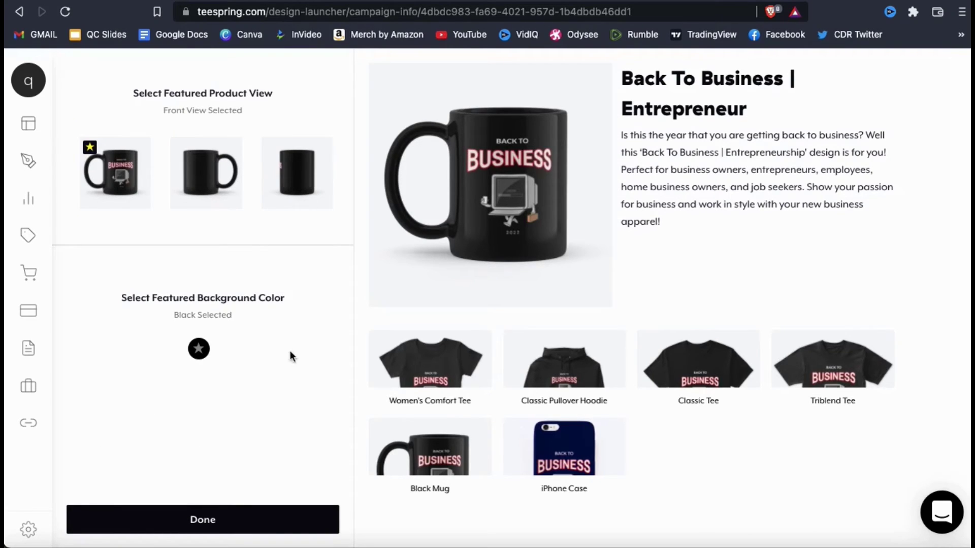
left_click(218, 520)
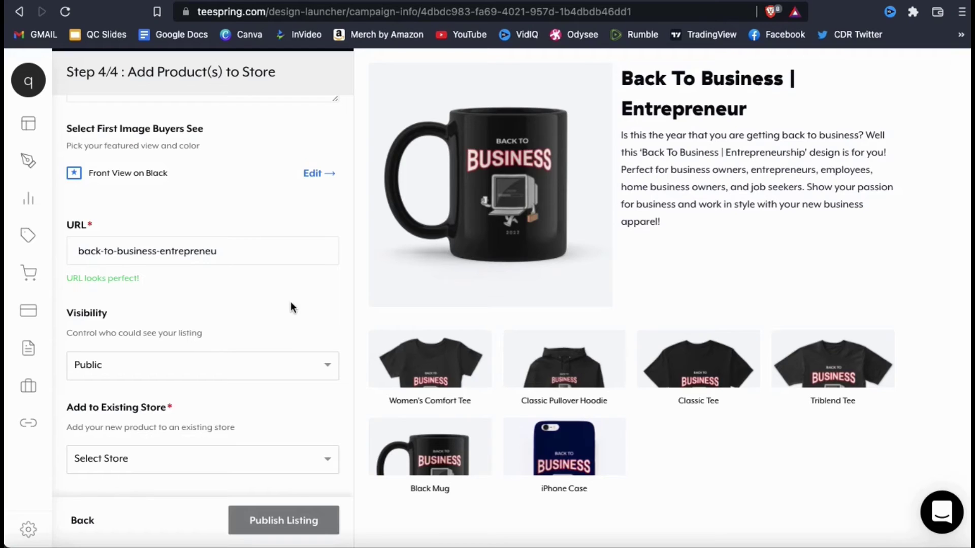
Step: Complete the listing's URL as back-to-business-entrepreneur and keep its visibility set to Public
left_click(238, 255)
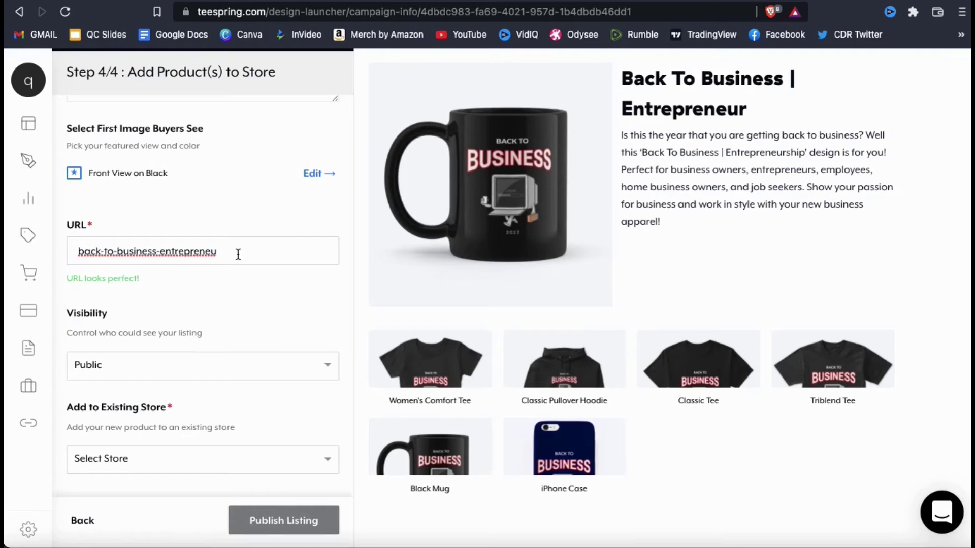
type("r")
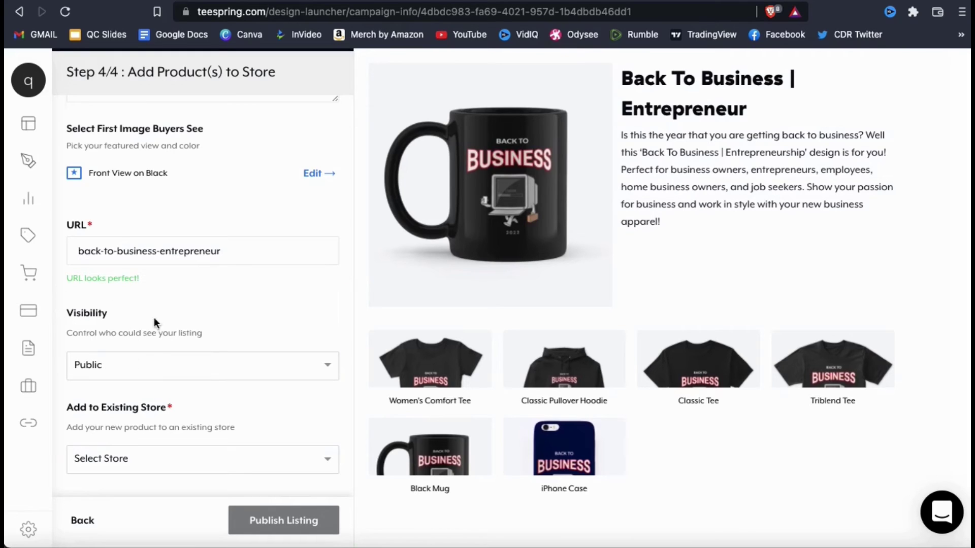
left_click(322, 366)
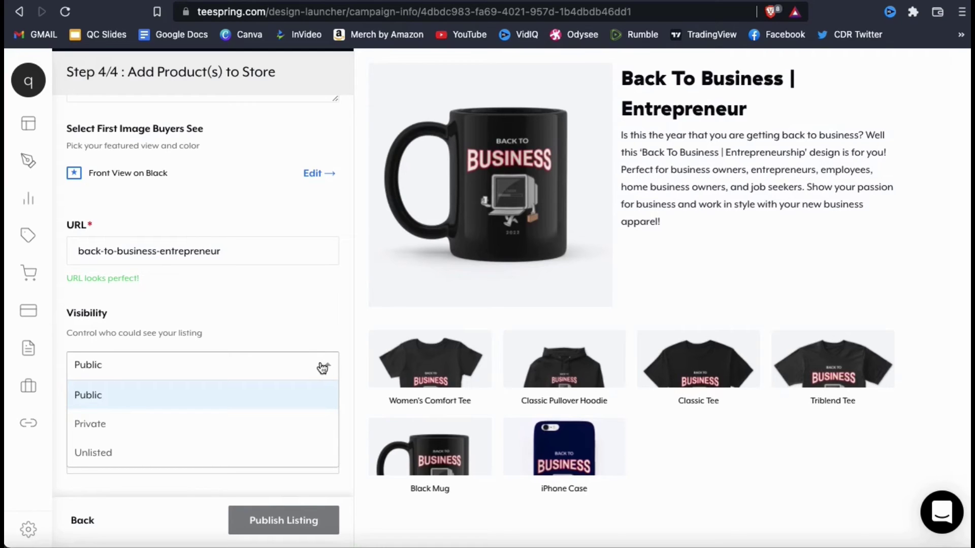
left_click(324, 368)
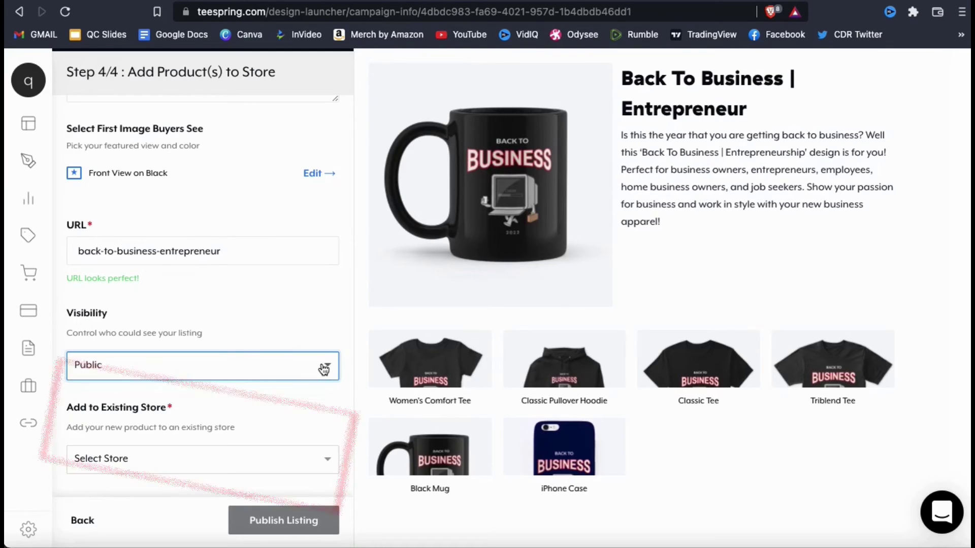
Step: Add the products to the existing Quantum Designs store and publish the listing
left_click(327, 459)
scroll(322, 423, "down", 3)
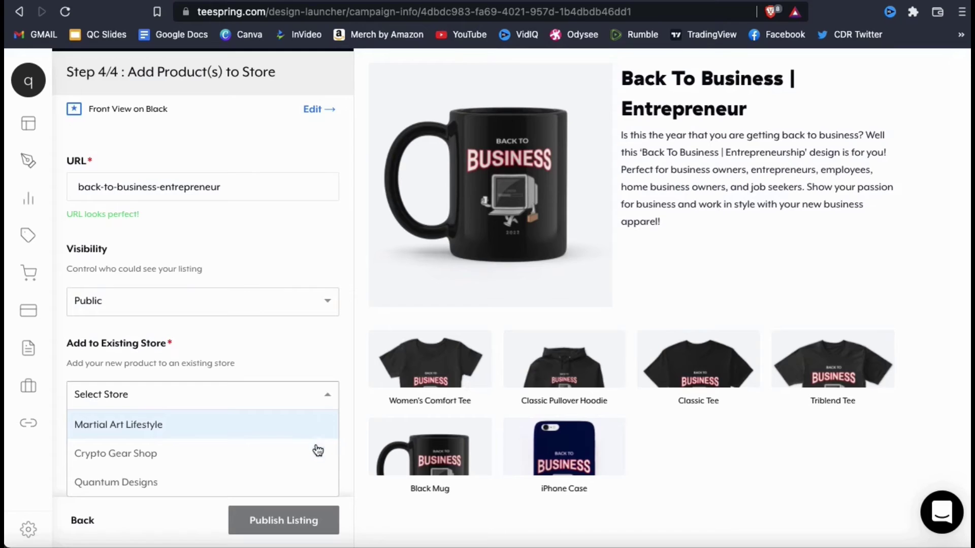
left_click(310, 483)
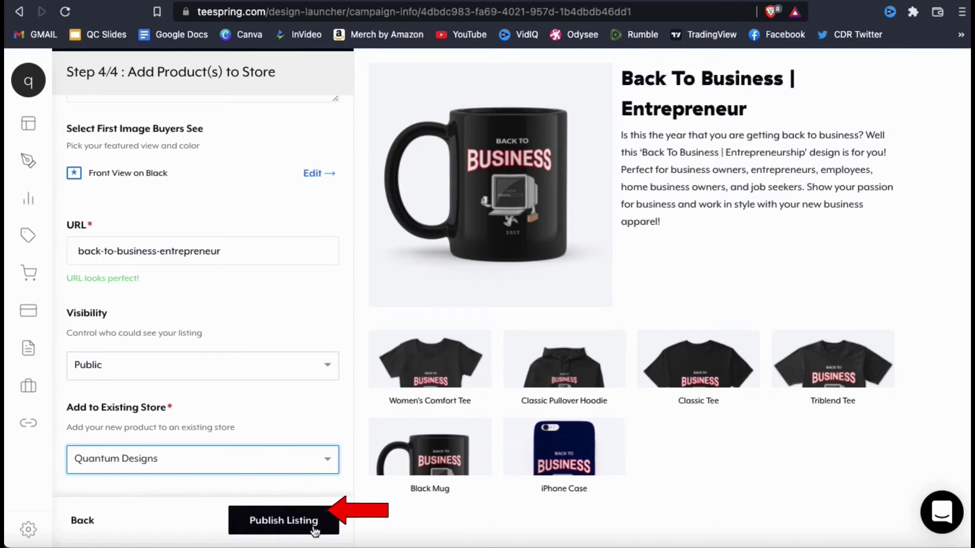
left_click(279, 530)
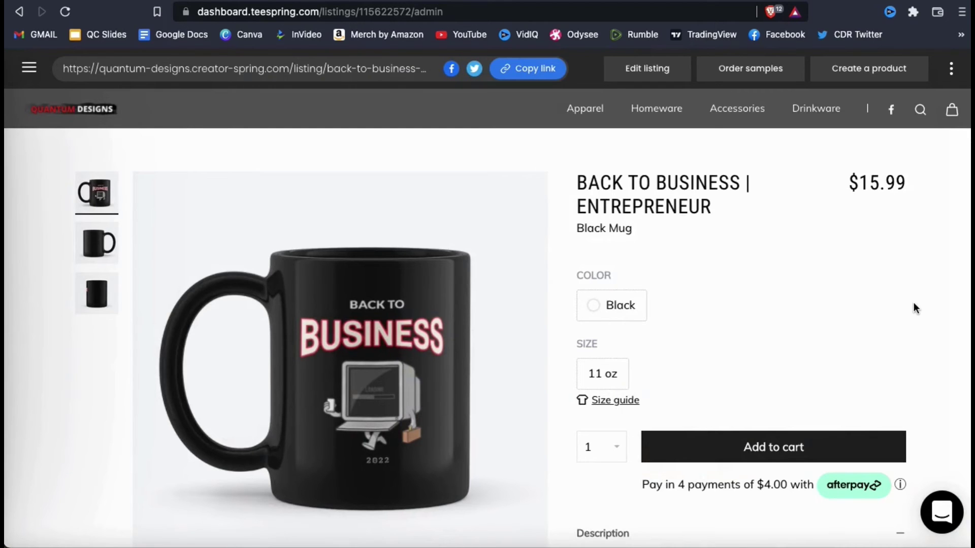
Step: Review the published mug listing, including its description and the other products offered with the same design
scroll(914, 305, "down", 5)
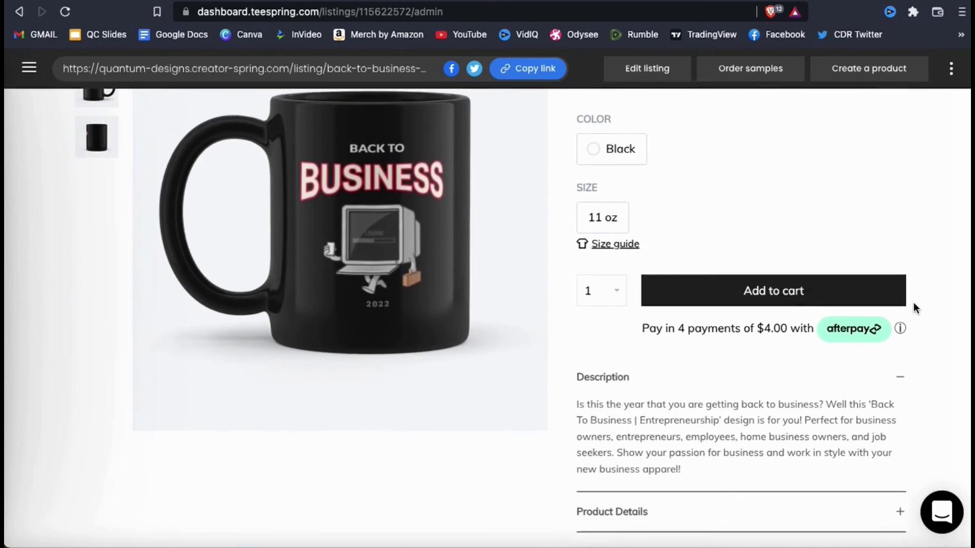
scroll(914, 304, "down", 4)
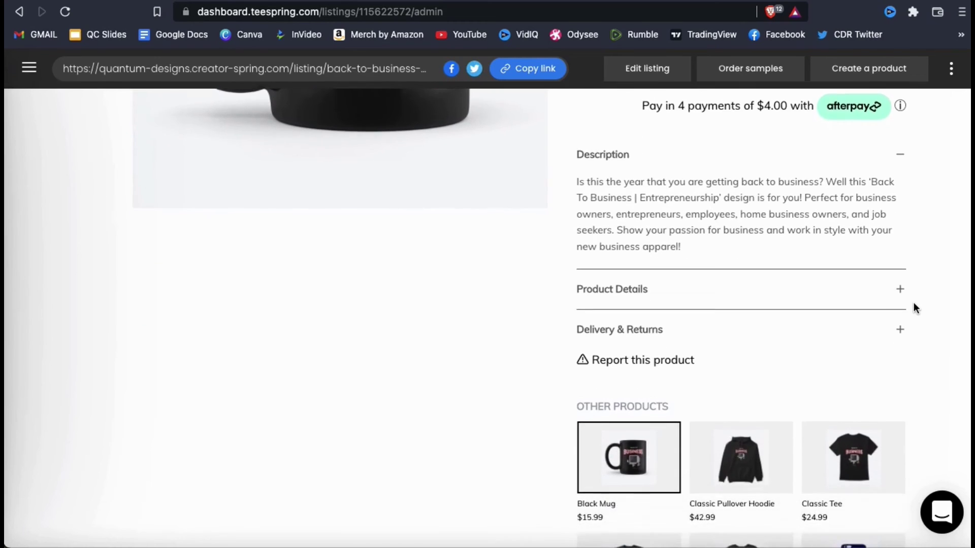
scroll(913, 302, "down", 2)
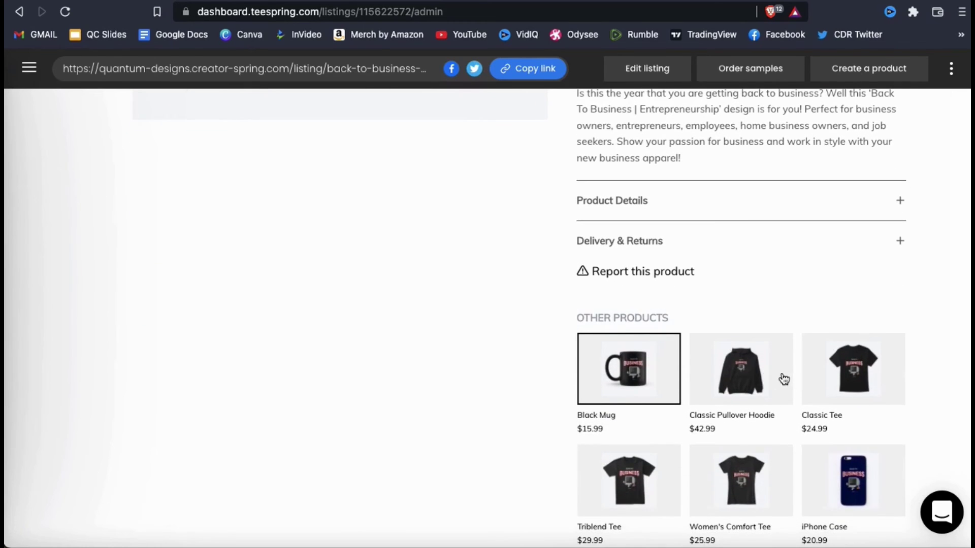
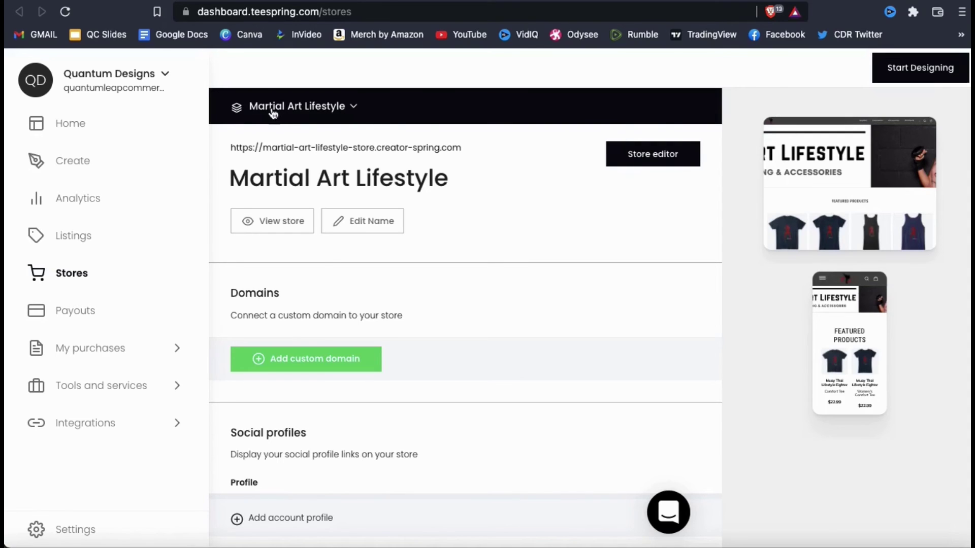
Step: Switch to the Quantum Designs store in the stores overview and open its product list in the store editor
left_click(354, 112)
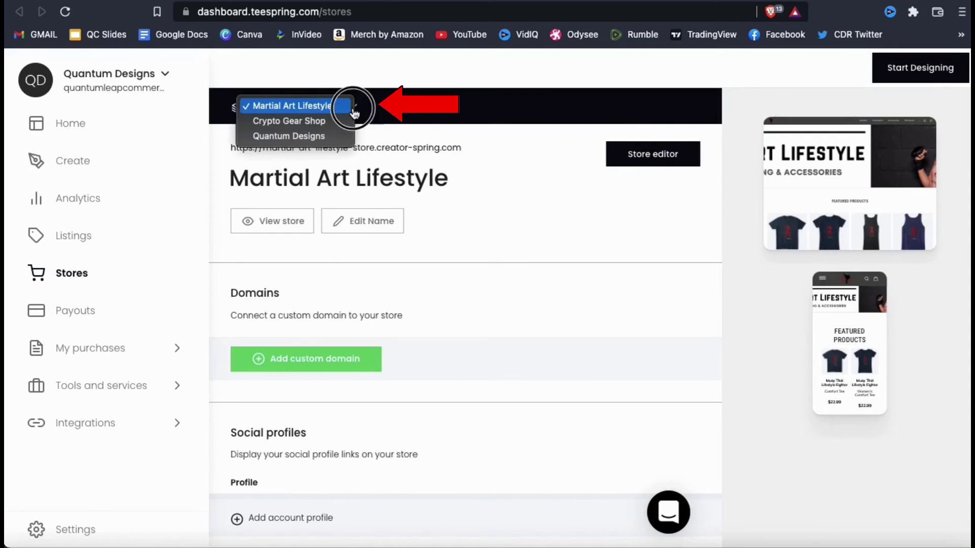
left_click(336, 137)
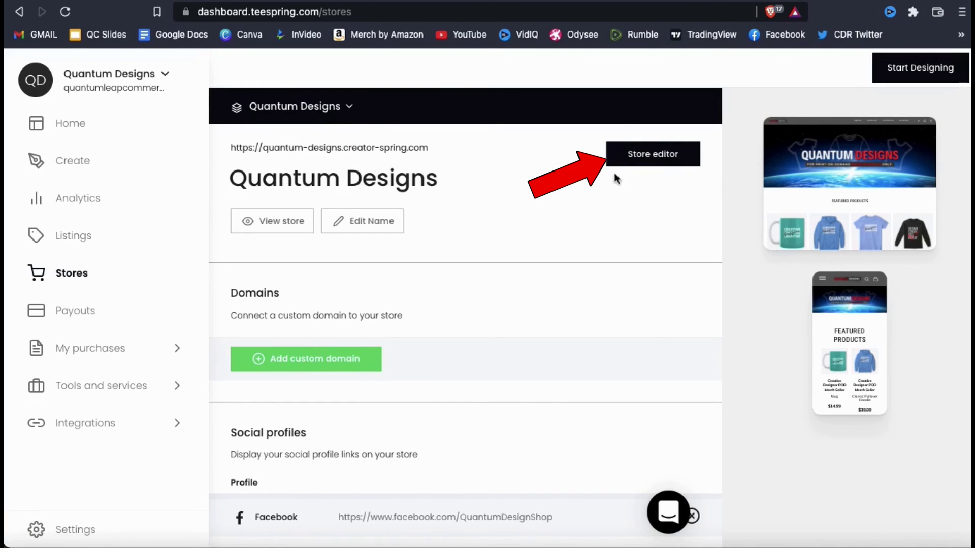
left_click(648, 167)
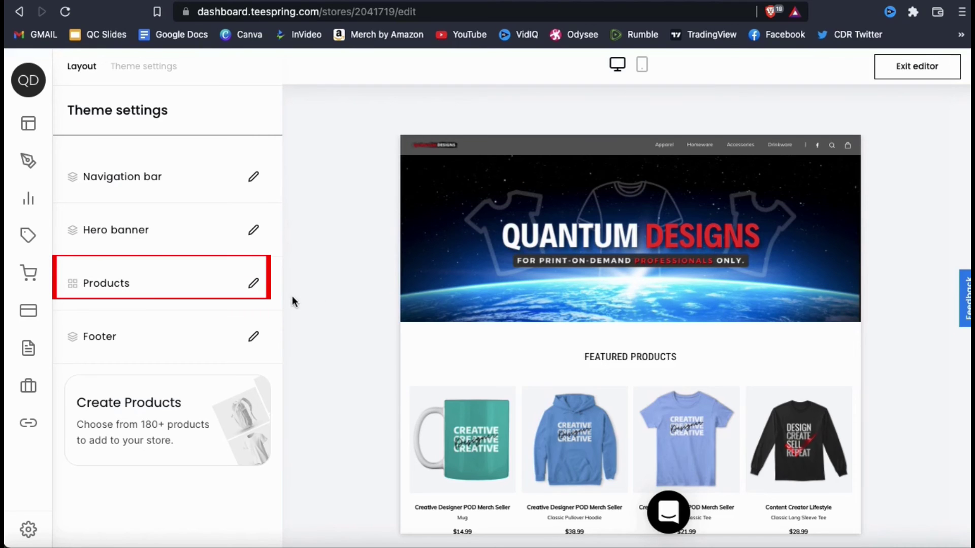
left_click(253, 284)
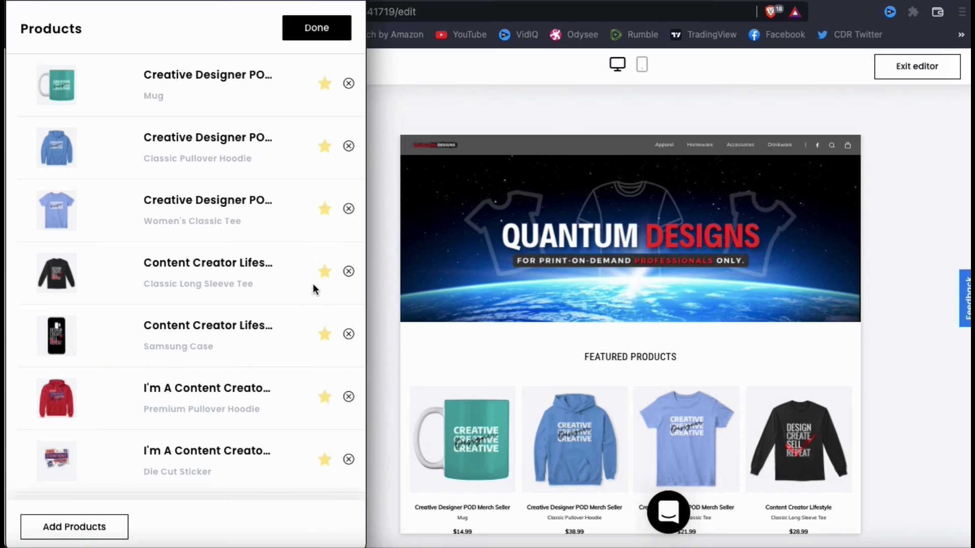
Step: Unfeature the Content Creator Lifestyle Samsung case and long sleeve tee, then feature the Back To Business Triblend Tee and iPhone Case and save
left_click(328, 334)
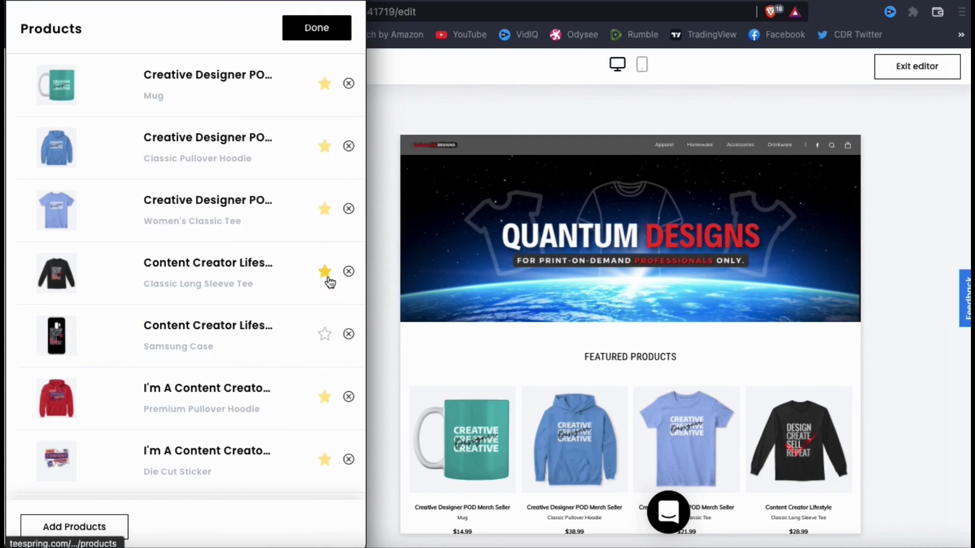
scroll(328, 278, "down", 9)
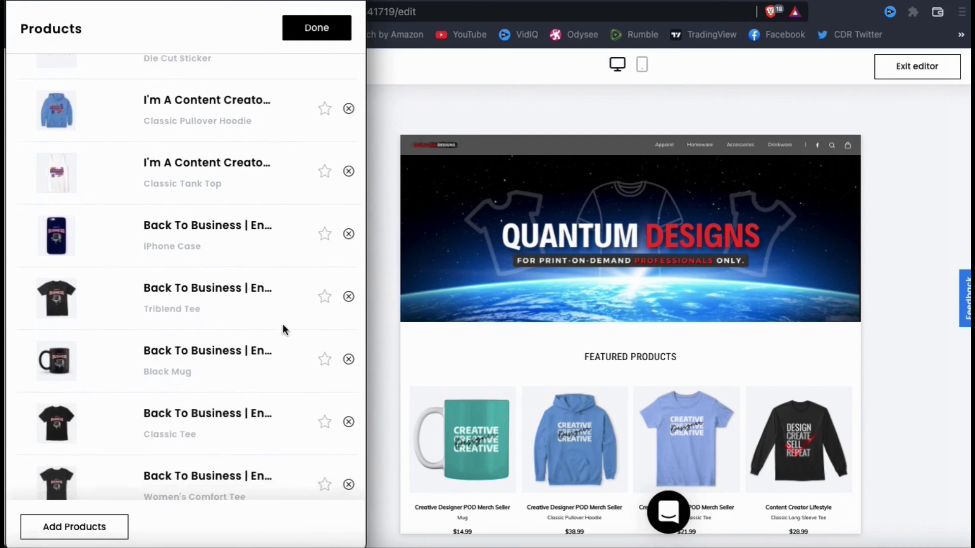
scroll(284, 329, "down", 1)
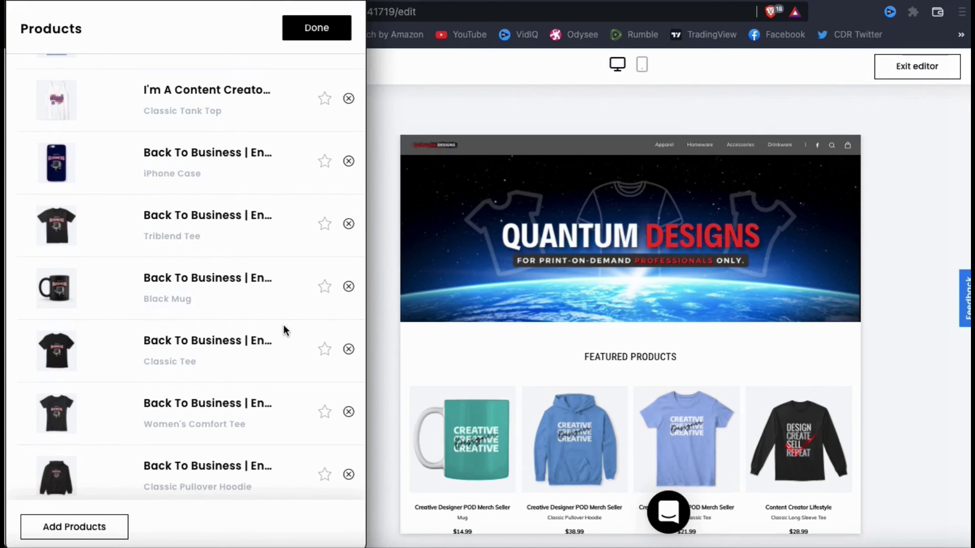
left_click(326, 231)
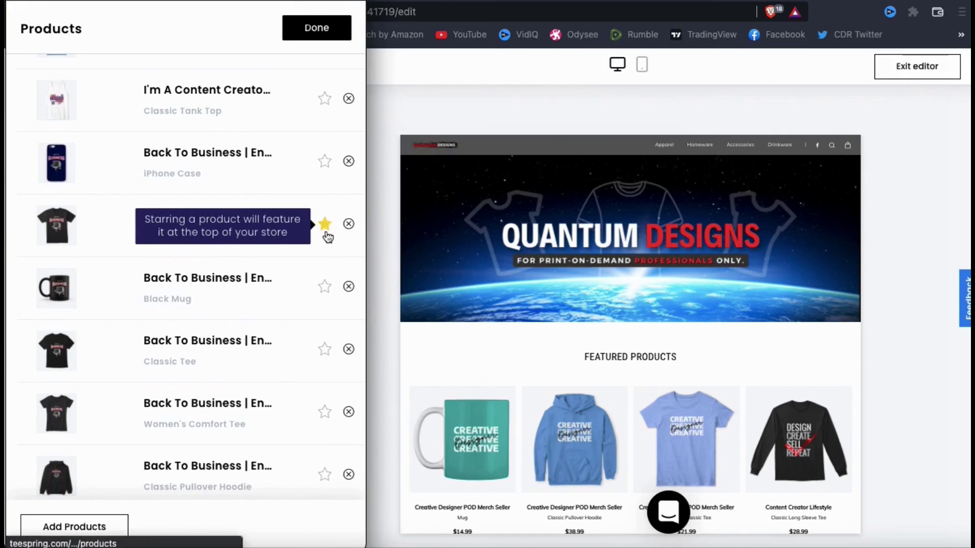
left_click(326, 162)
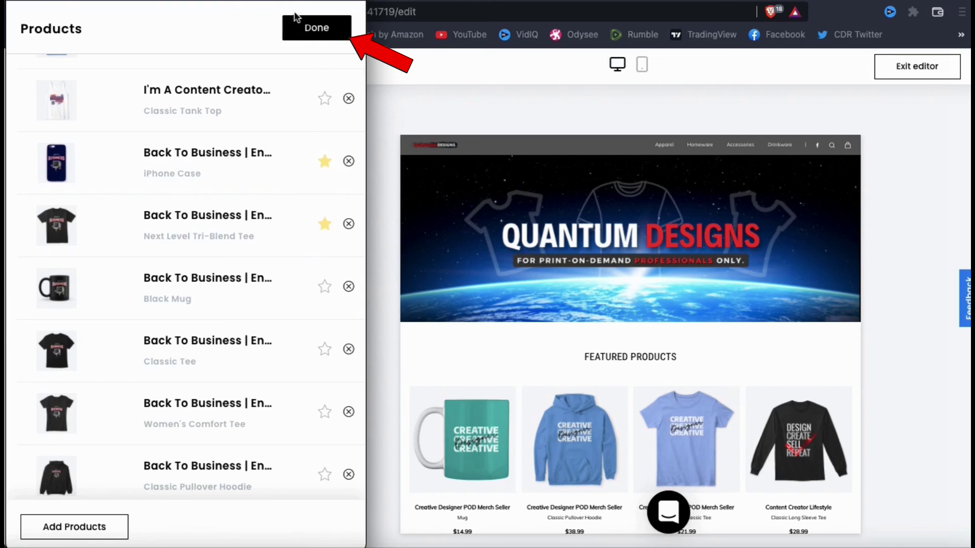
left_click(315, 31)
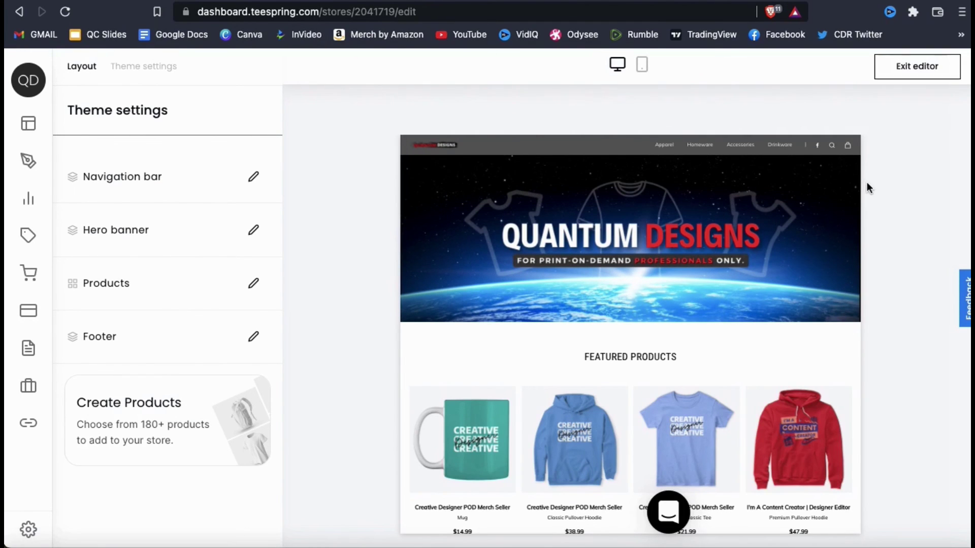
Step: Check the placement of the Back To Business products among the featured products in the store editor's preview
scroll(835, 213, "down", 3)
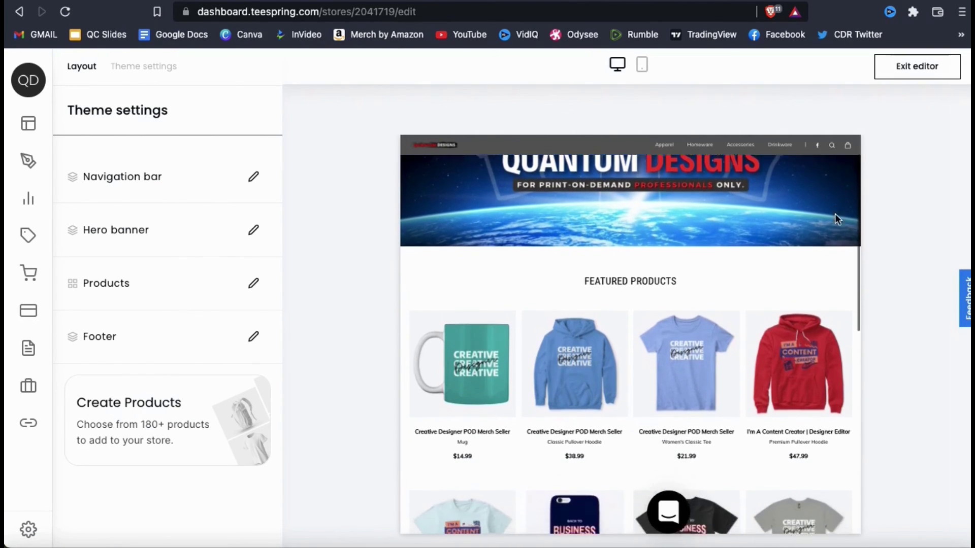
scroll(835, 214, "down", 3)
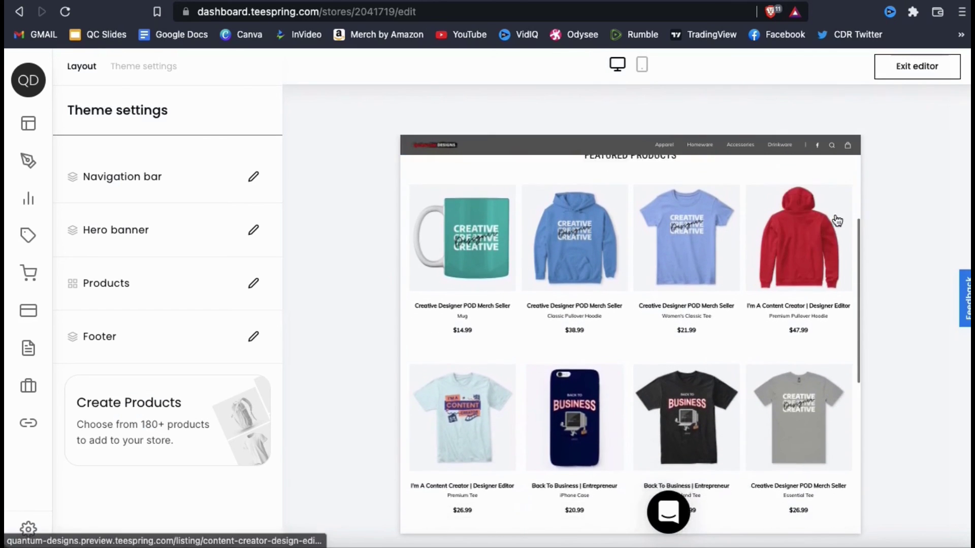
scroll(837, 220, "down", 2)
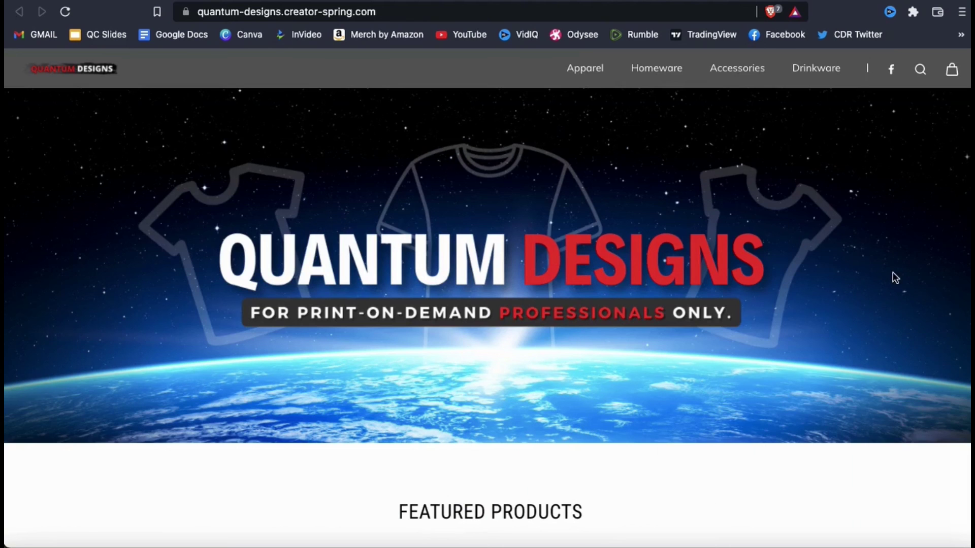
Step: Browse the featured products on the live Quantum Designs storefront and open the Back To Business Triblend Tee listing
scroll(910, 285, "down", 6)
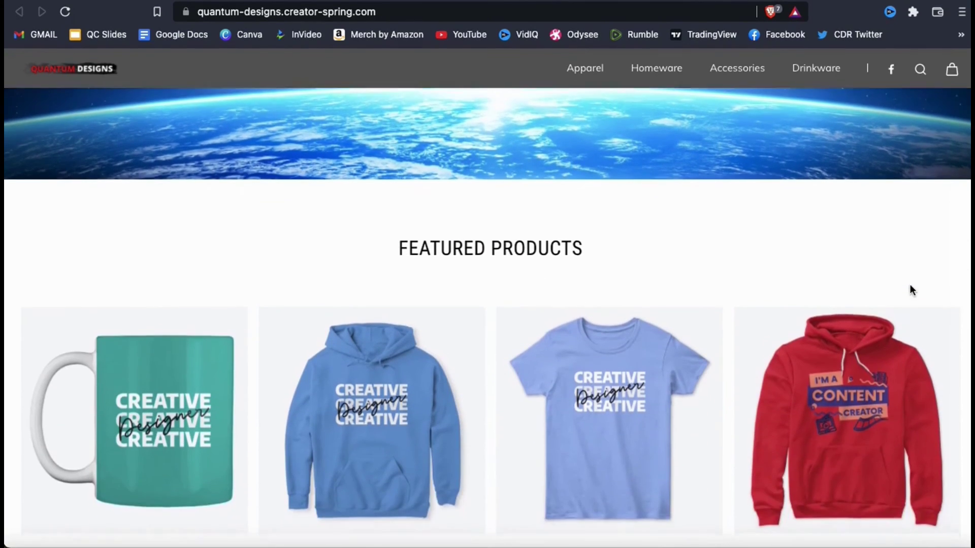
scroll(912, 291, "down", 9)
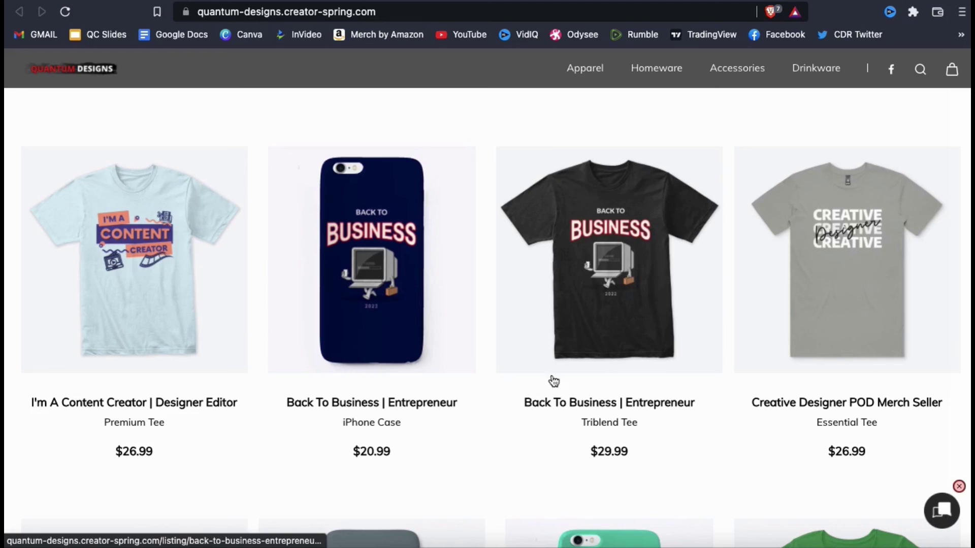
left_click(570, 332)
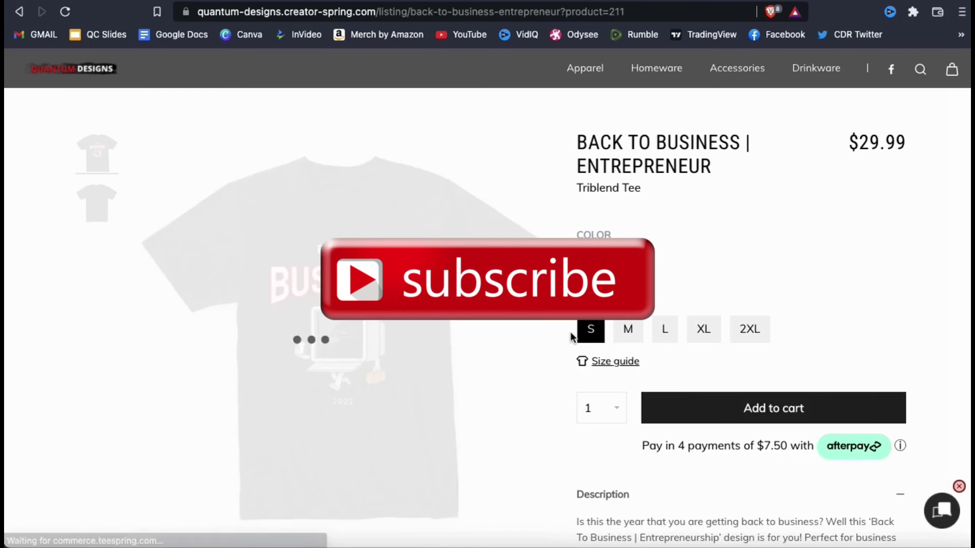